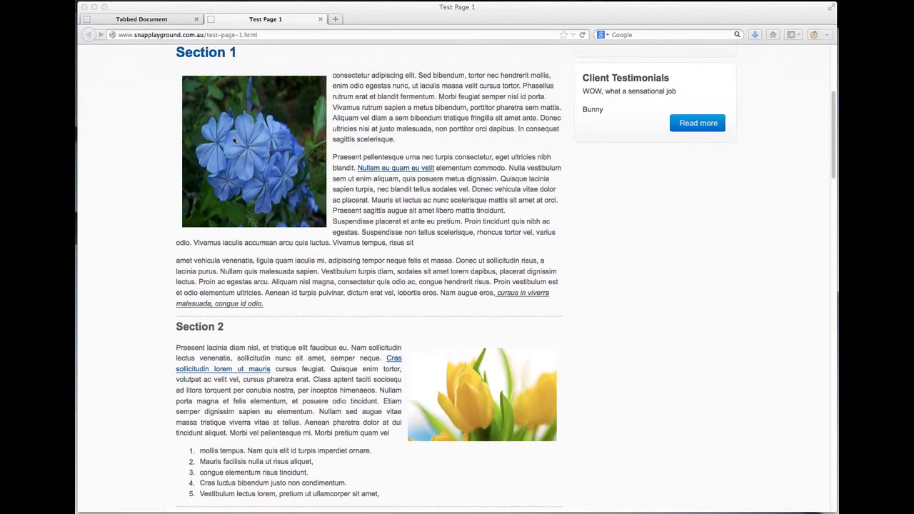
Step: Compare the published Test Page 1 with the same page's content in the website editor
scroll(340, 190, "down", 5)
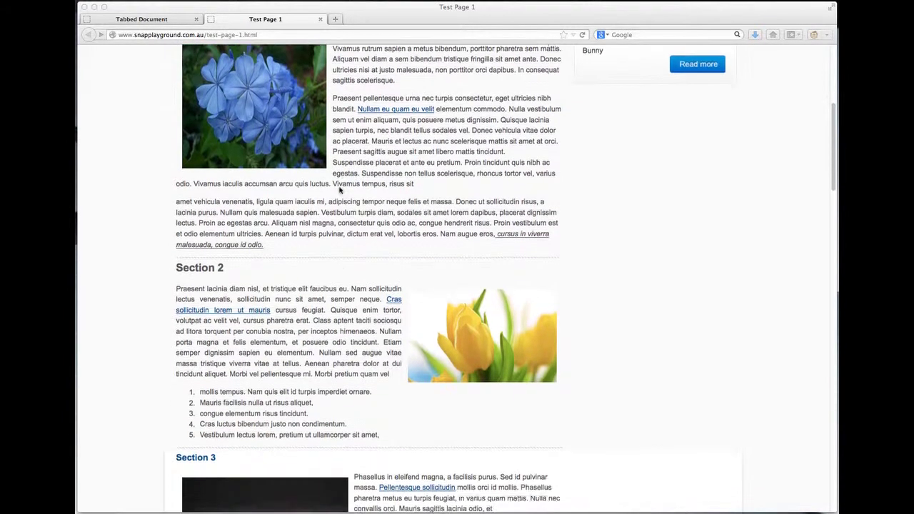
scroll(340, 189, "up", 5)
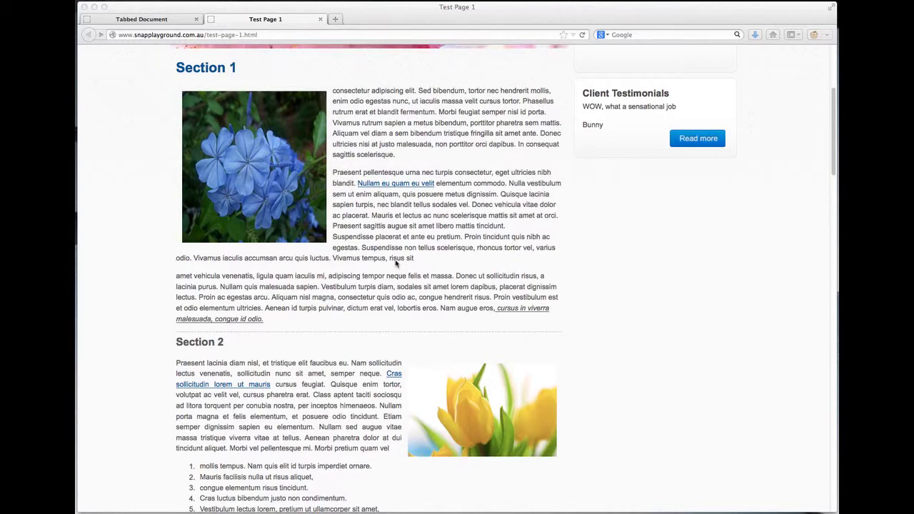
left_click(155, 21)
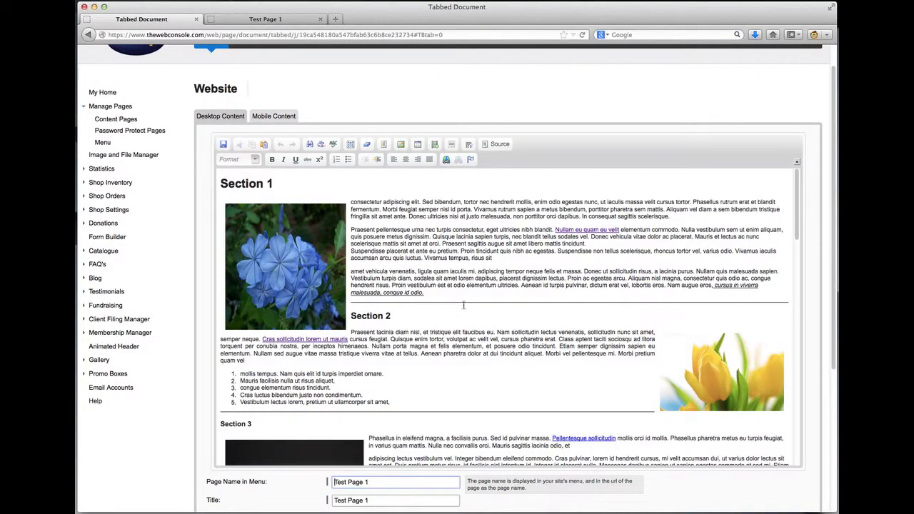
scroll(497, 326, "down", 20)
scroll(497, 326, "down", 10)
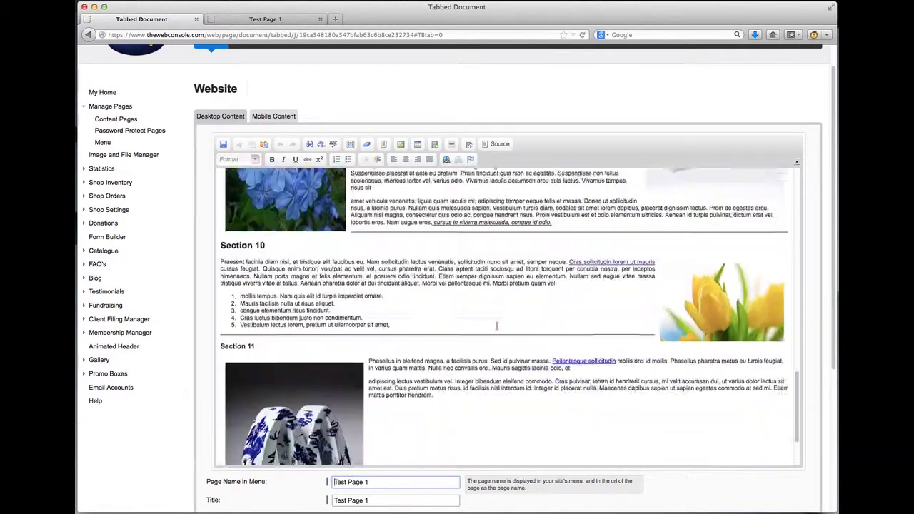
Step: Review the published test page from the header banner through Section 11, examining its length and how the sections follow each other
left_click(293, 21)
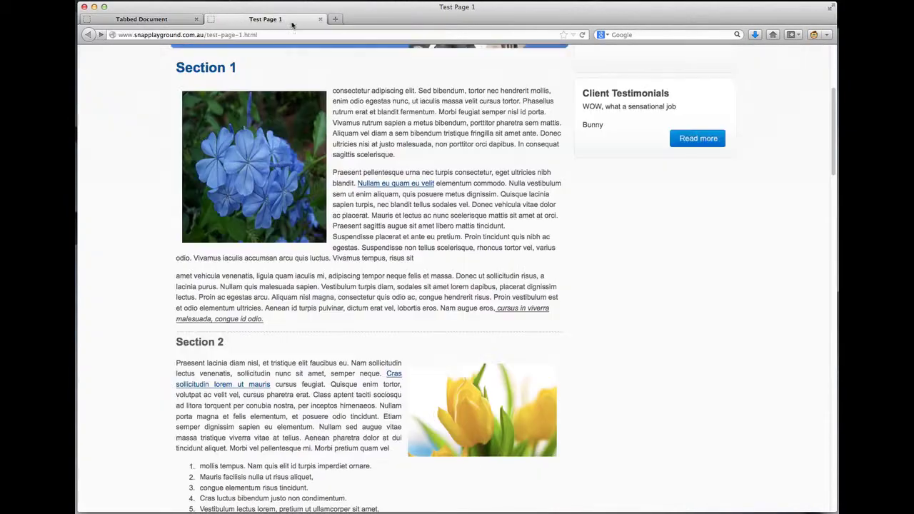
scroll(489, 260, "up", 3)
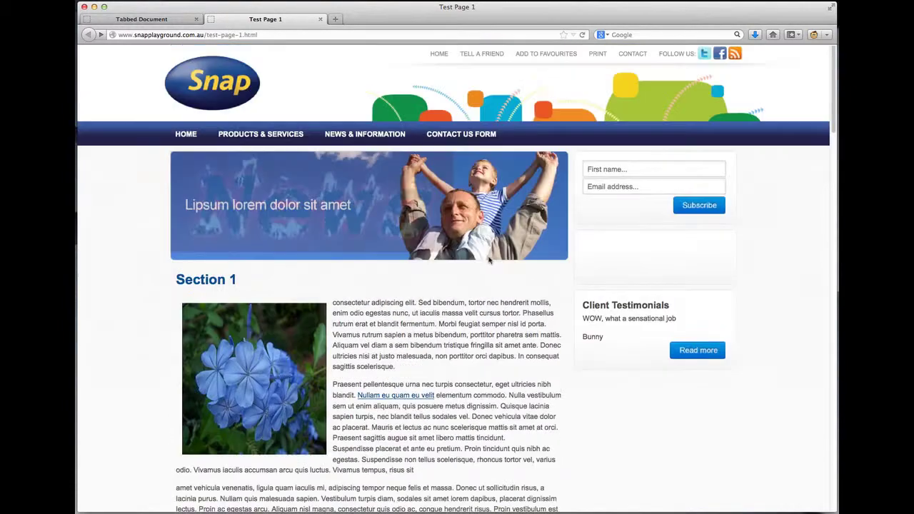
scroll(489, 260, "down", 4)
scroll(489, 260, "down", 7)
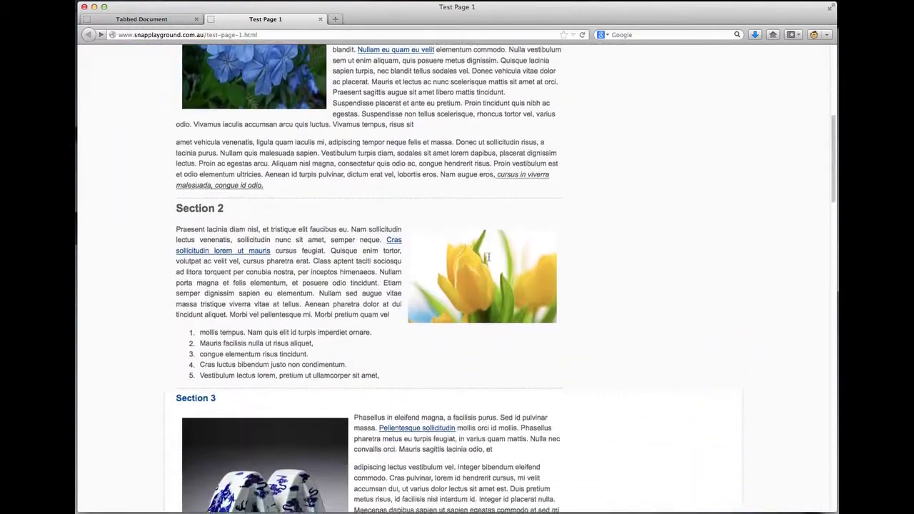
scroll(490, 260, "down", 6)
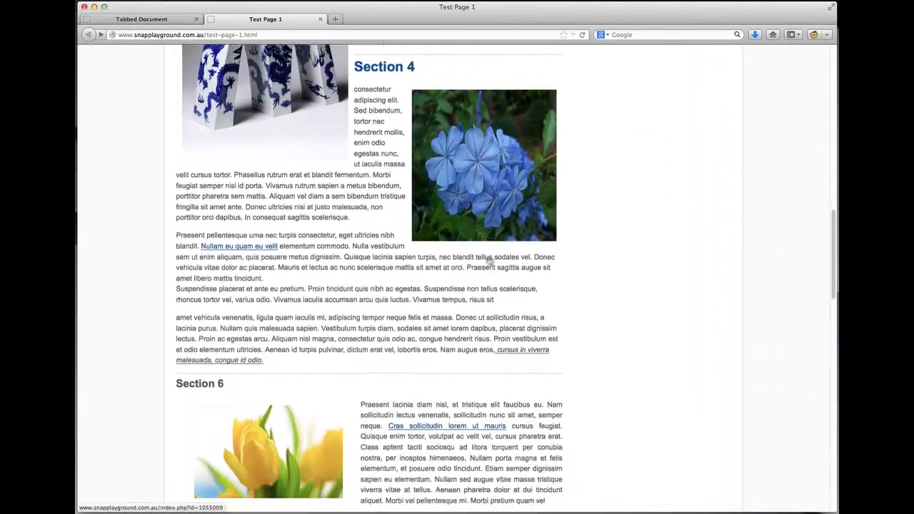
scroll(489, 260, "down", 6)
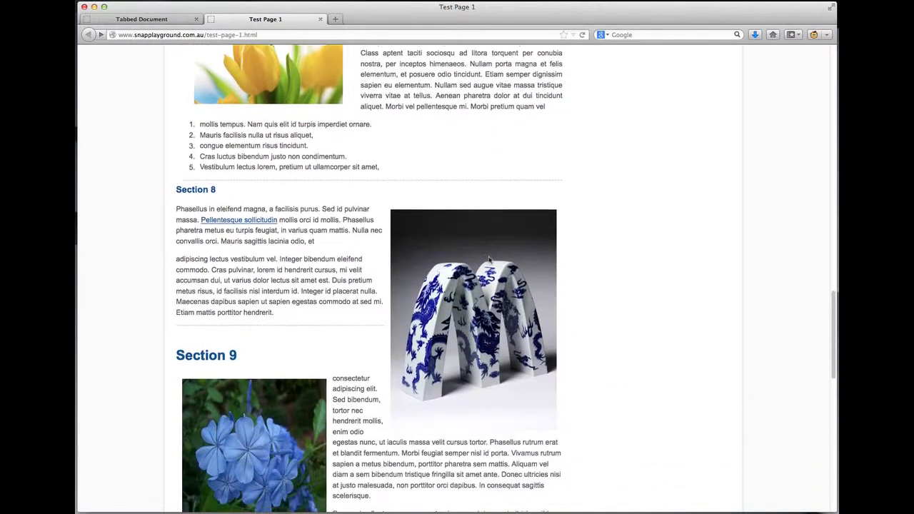
scroll(489, 260, "down", 8)
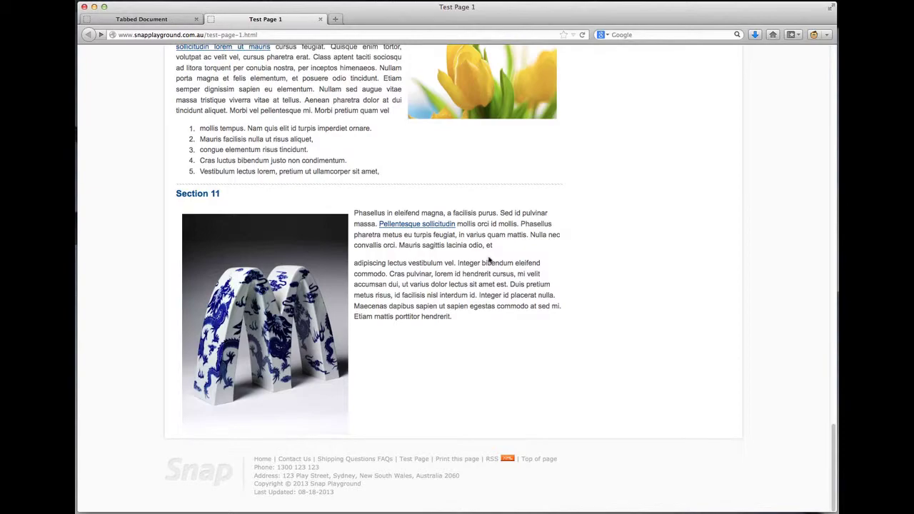
scroll(489, 260, "up", 20)
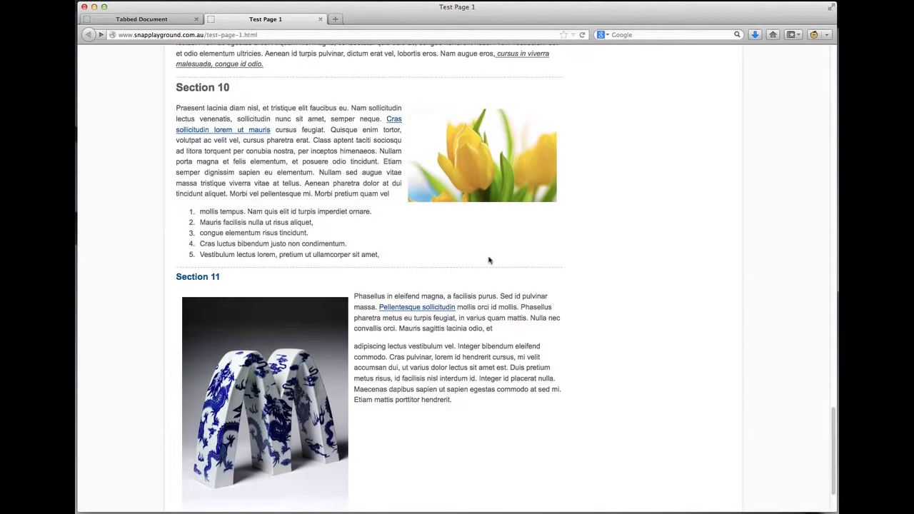
scroll(489, 260, "up", 3)
scroll(489, 260, "down", 5)
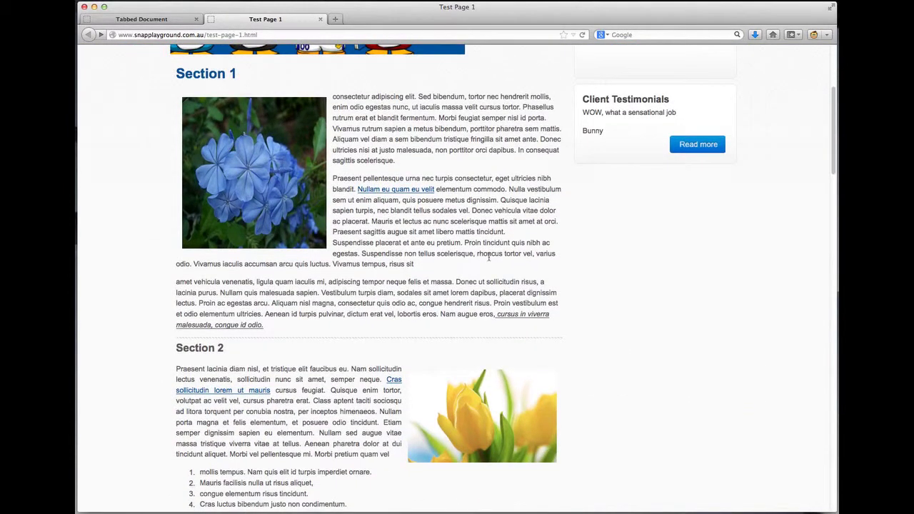
scroll(490, 260, "down", 1)
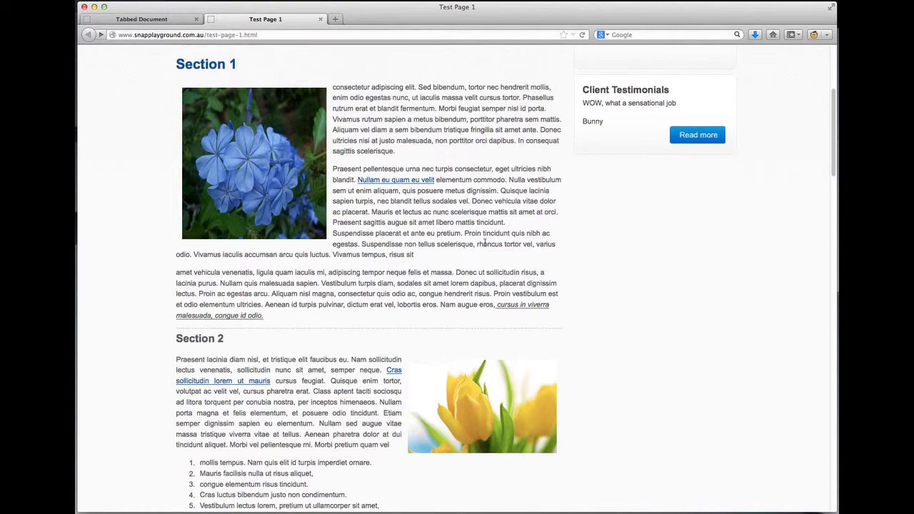
scroll(484, 244, "down", 20)
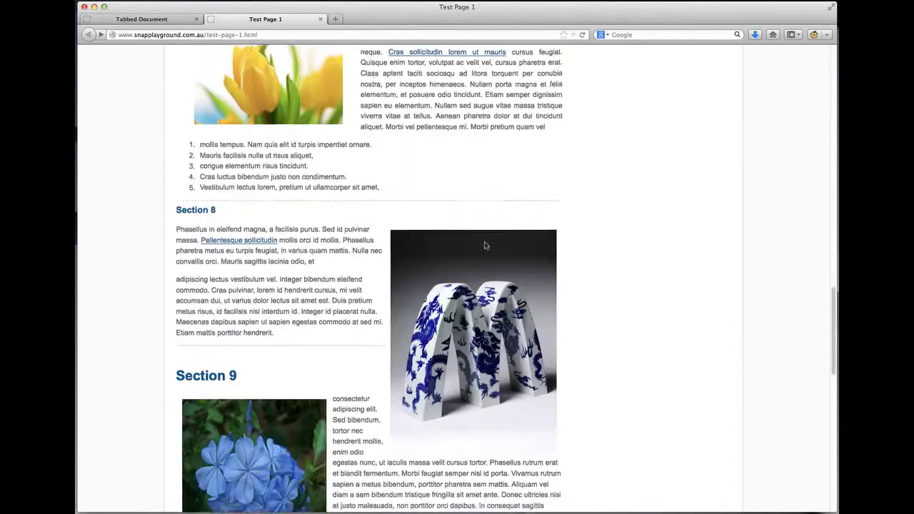
scroll(484, 245, "down", 6)
scroll(485, 244, "down", 3)
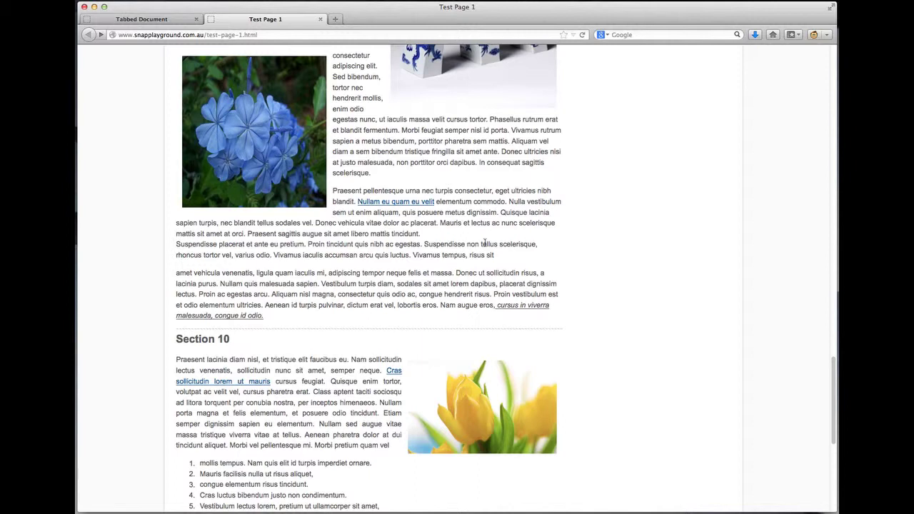
scroll(479, 212, "up", 10)
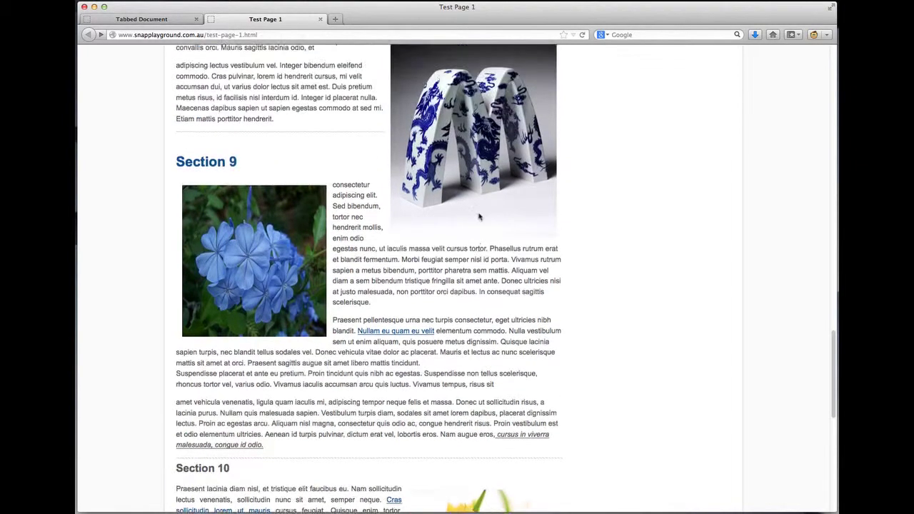
scroll(479, 212, "up", 6)
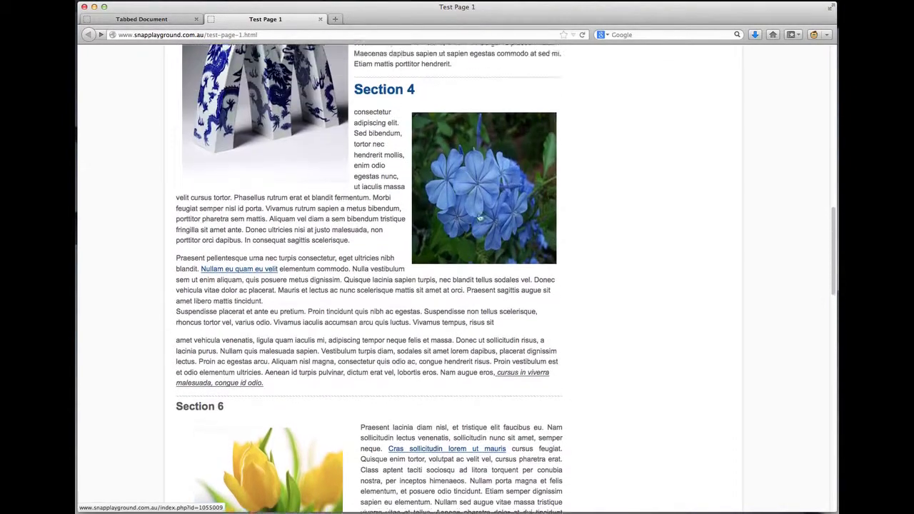
scroll(479, 212, "up", 5)
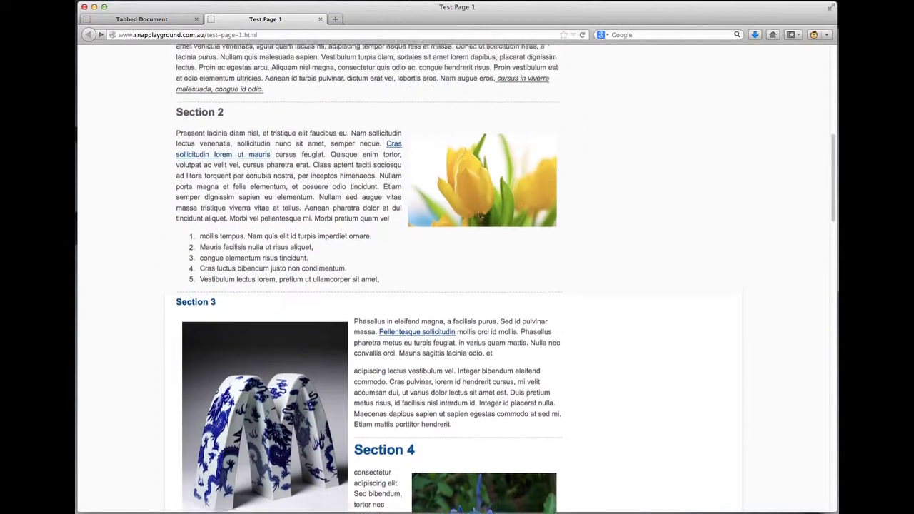
scroll(479, 213, "up", 4)
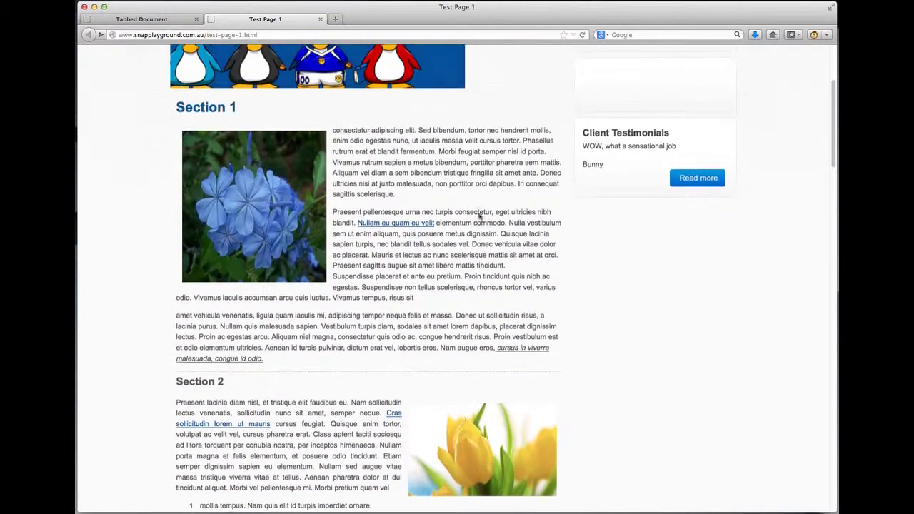
scroll(480, 215, "down", 1)
scroll(480, 216, "down", 1)
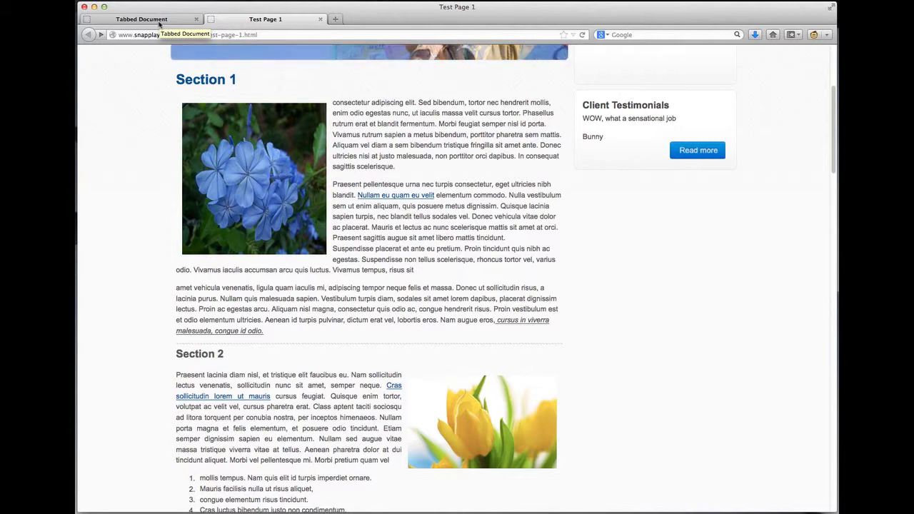
Step: In the website editor, insert an anchor named "one" directly before the Section 1 heading
left_click(159, 24)
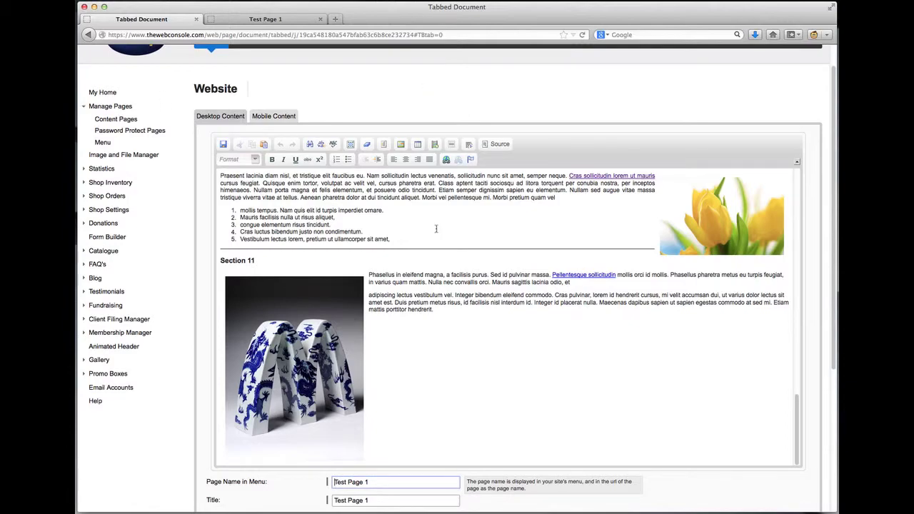
scroll(436, 230, "up", 10)
scroll(437, 230, "up", 5)
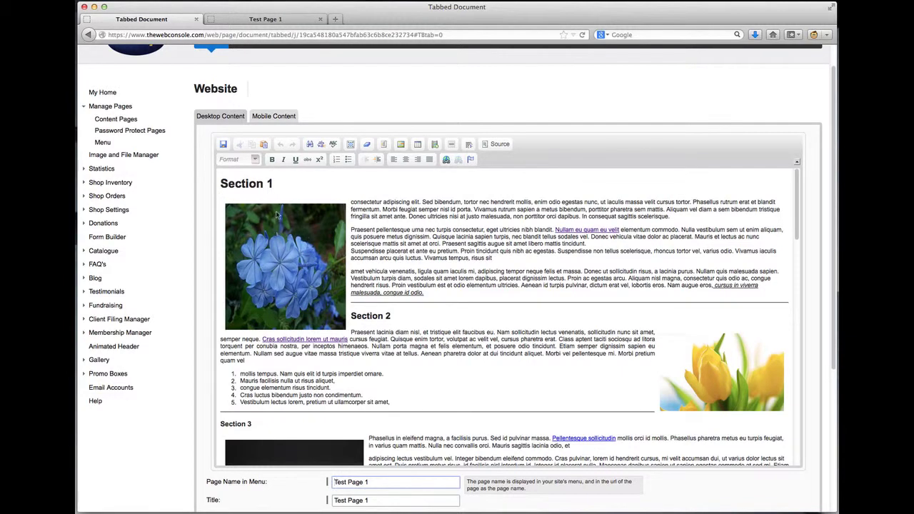
left_click(221, 183)
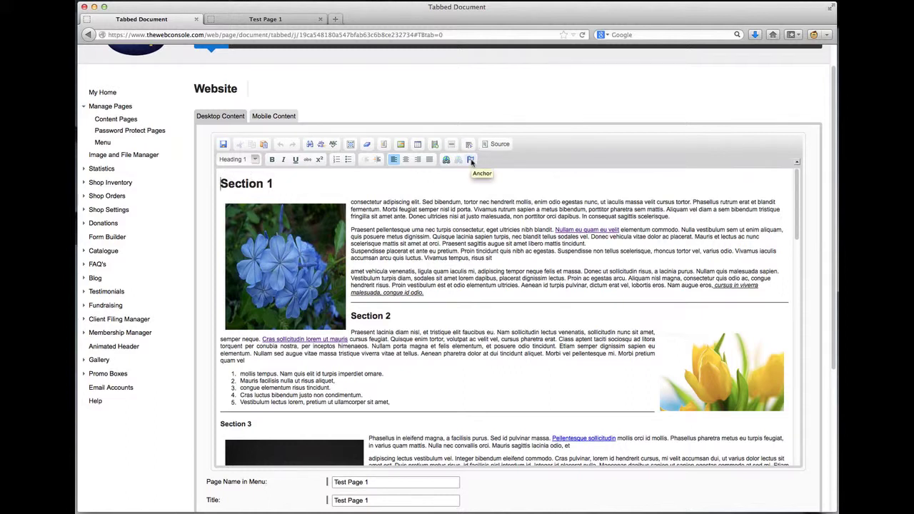
left_click(470, 160)
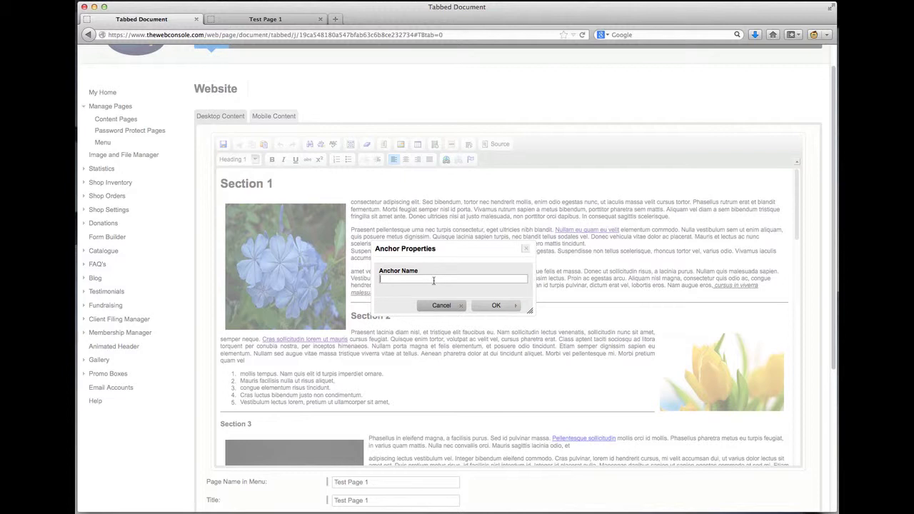
type("one")
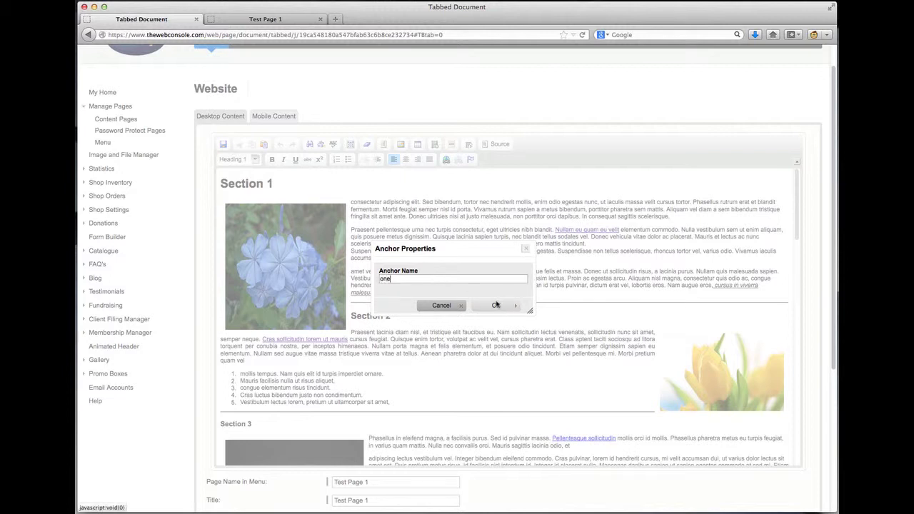
left_click(496, 306)
left_click(496, 306)
Step: Insert a named anchor directly before the Section 2 heading
left_click(352, 315)
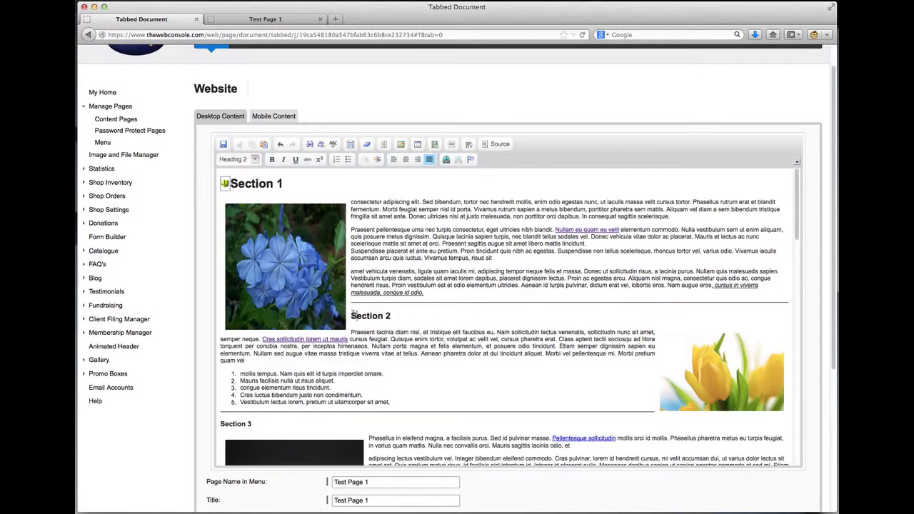
left_click(473, 160)
type("s")
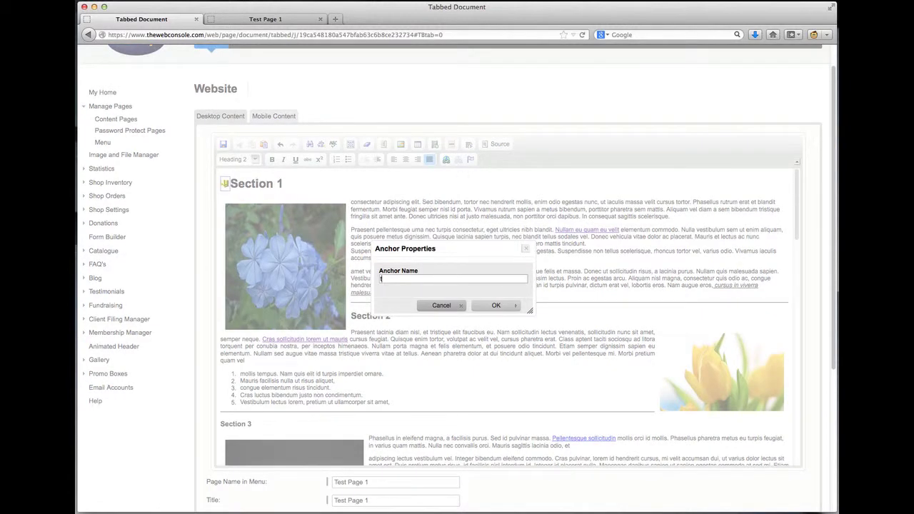
left_click(496, 305)
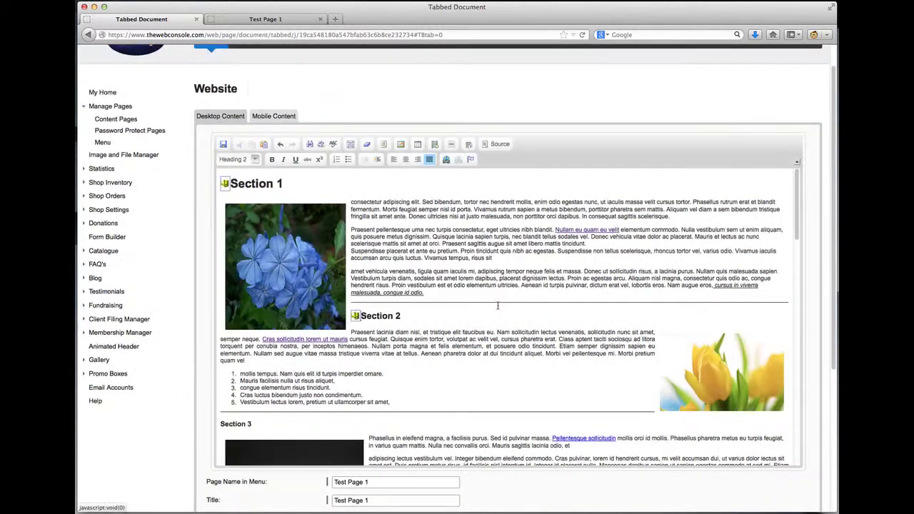
Step: Insert an anchor named "three" directly before the Section 3 heading
scroll(428, 336, "down", 5)
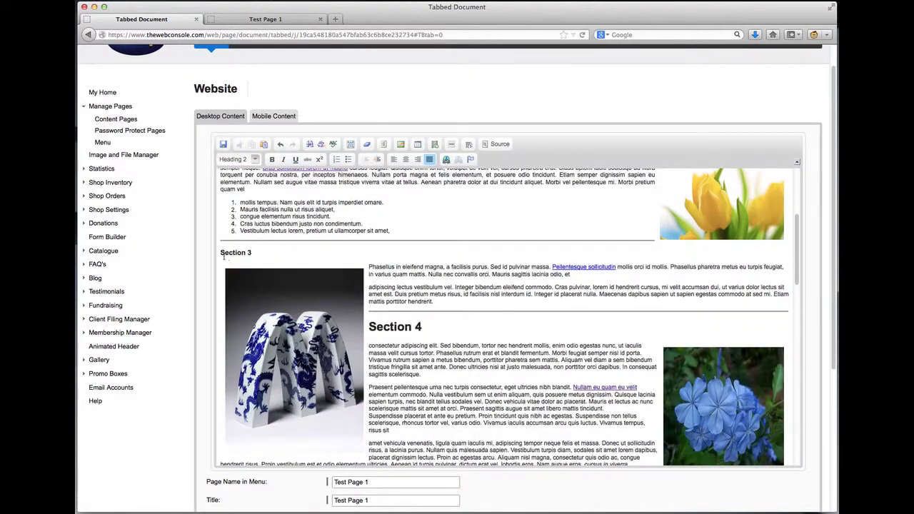
left_click(220, 253)
left_click(471, 160)
type("s3")
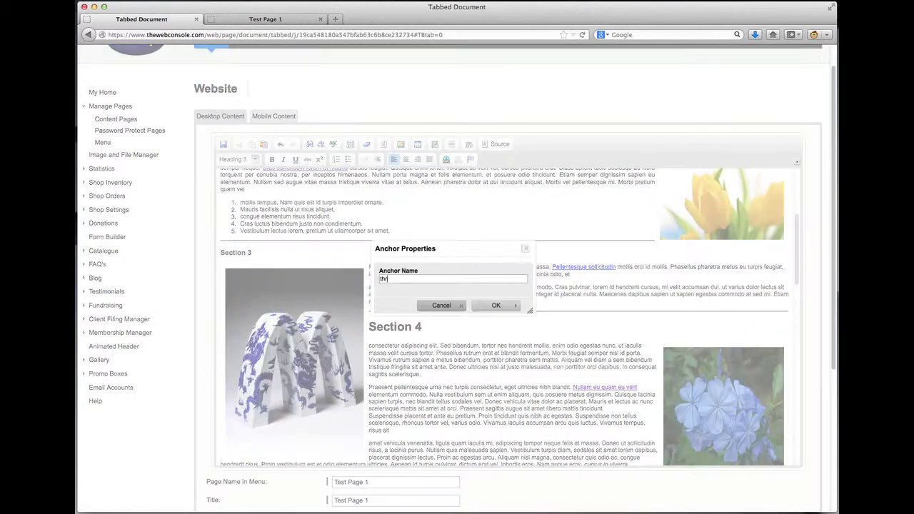
left_click(497, 306)
Step: Insert a named anchor directly before the Section 4 heading
left_click(370, 327)
left_click(471, 161)
type("s4")
left_click(496, 306)
Step: Insert a named anchor directly before the Section 6 heading
scroll(463, 349, "down", 2)
scroll(463, 348, "down", 5)
scroll(463, 348, "up", 4)
scroll(463, 349, "down", 3)
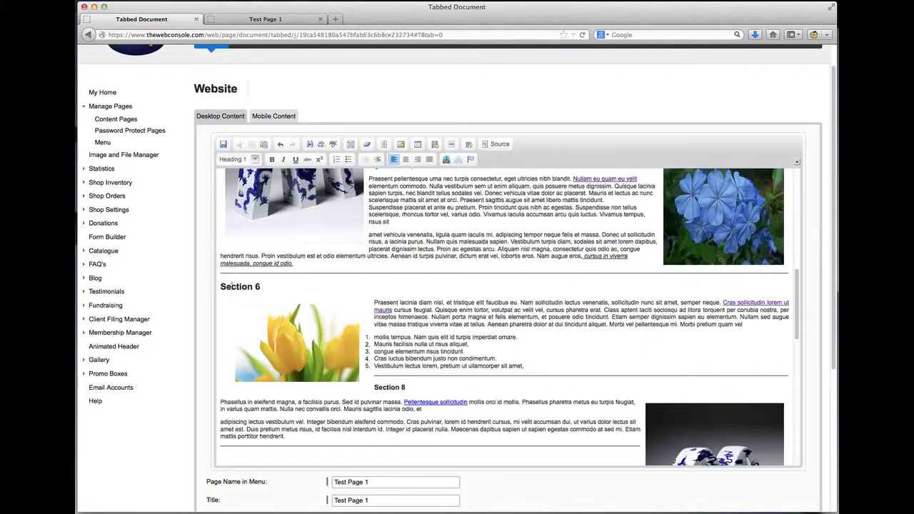
left_click(220, 287)
left_click(471, 160)
type("s6")
left_click(496, 305)
Step: Insert an anchor named "eight" directly before the Section 8 heading
scroll(404, 320, "down", 4)
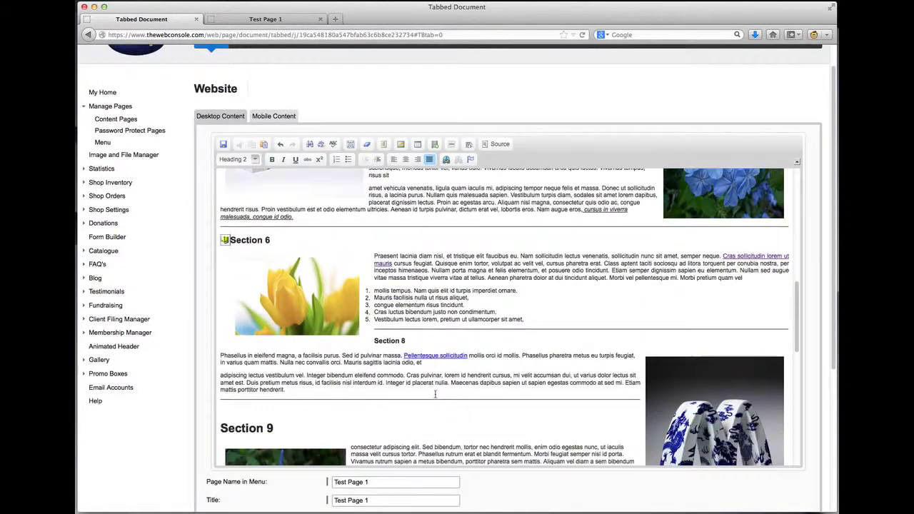
left_click(374, 254)
left_click(471, 160)
type("s8")
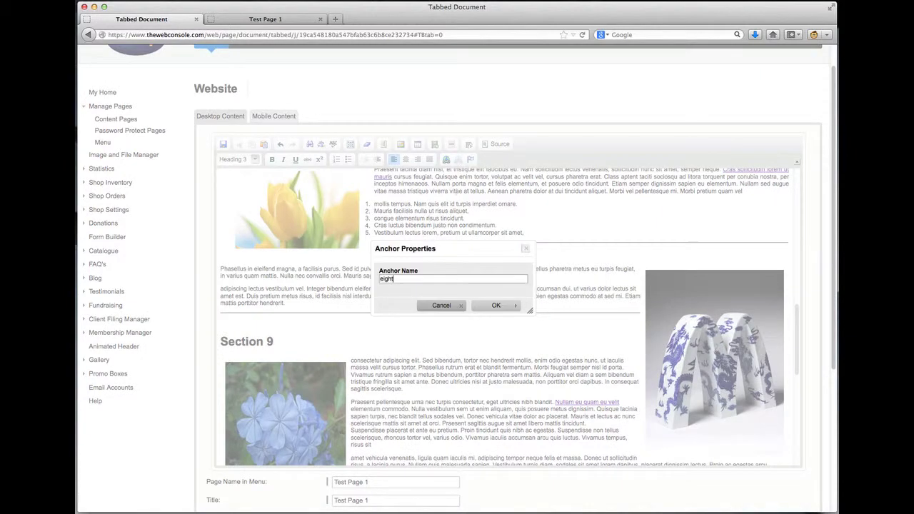
left_click(496, 306)
Step: Insert an anchor named "nine" directly before the Section 9 heading
scroll(509, 303, "down", 4)
left_click(221, 213)
left_click(471, 160)
type("nine")
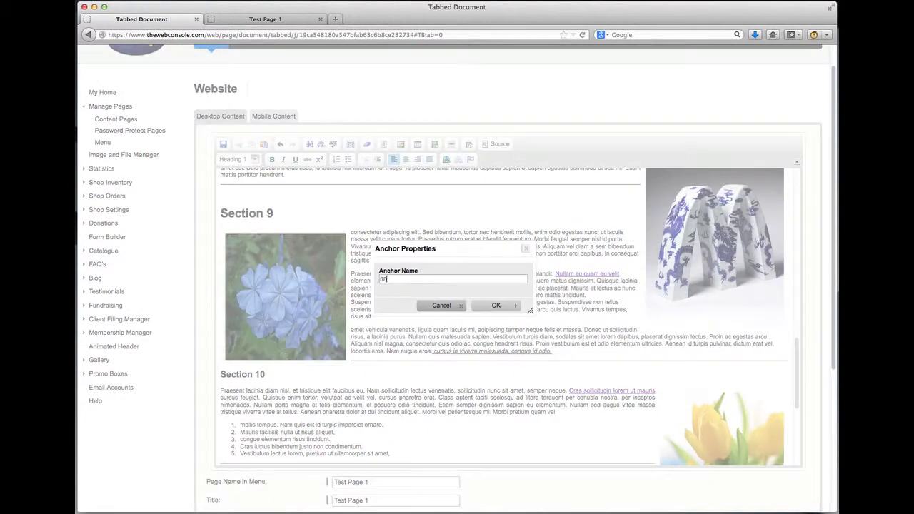
left_click(497, 306)
Step: Insert an anchor named "ten" directly before the Section 10 heading
left_click(221, 375)
left_click(446, 160)
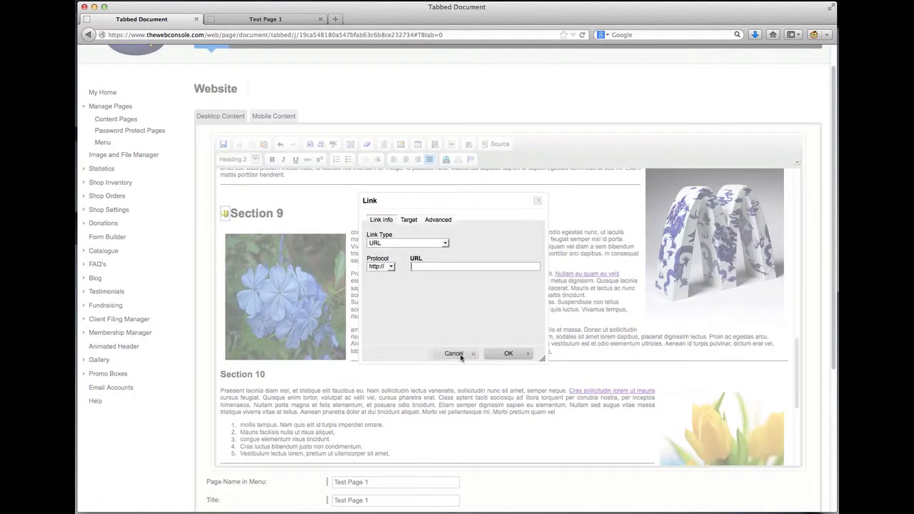
left_click(459, 355)
left_click(471, 160)
type("teb")
left_click(493, 306)
Step: Insert an anchor named "eleven" directly before the Section 11 heading
scroll(469, 343, "down", 3)
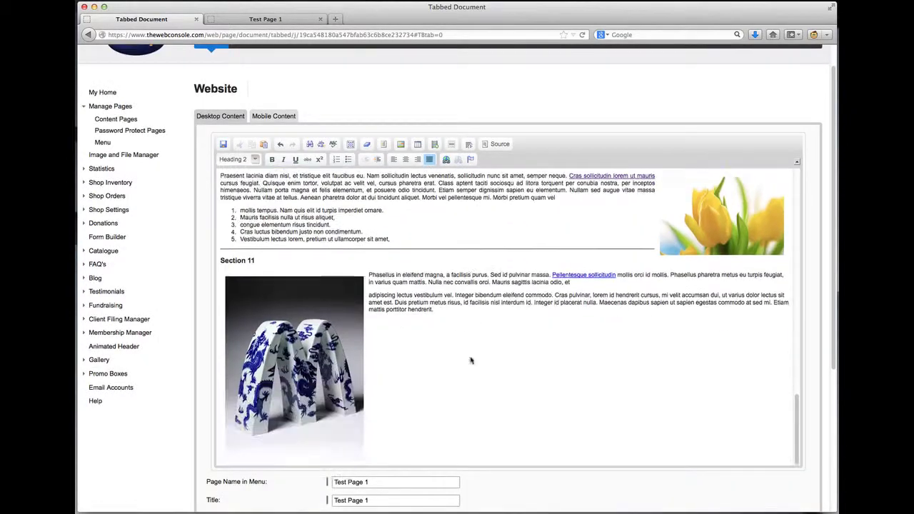
left_click(220, 261)
left_click(471, 160)
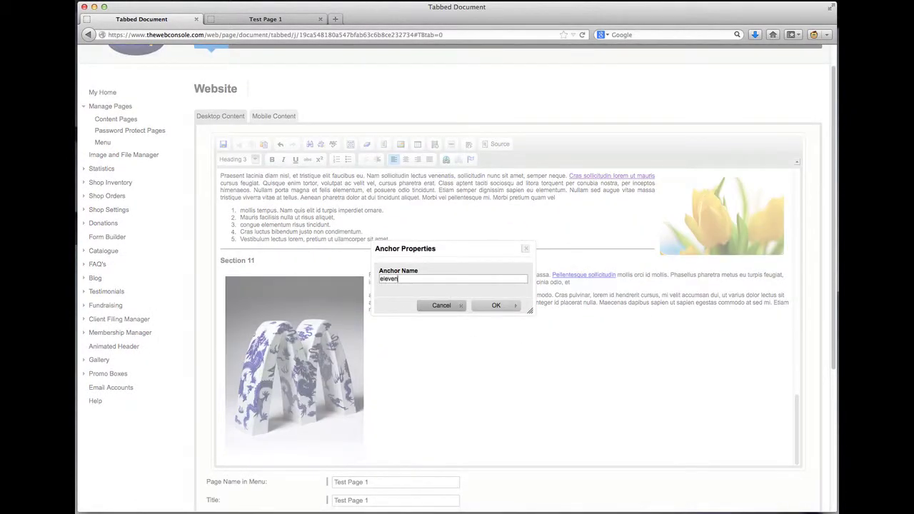
left_click(496, 305)
Step: Add a "Quick Links Menu" line in Normal style with a horizontal rule below it, above the Section 1 heading
scroll(501, 321, "down", 3)
scroll(501, 327, "up", 3)
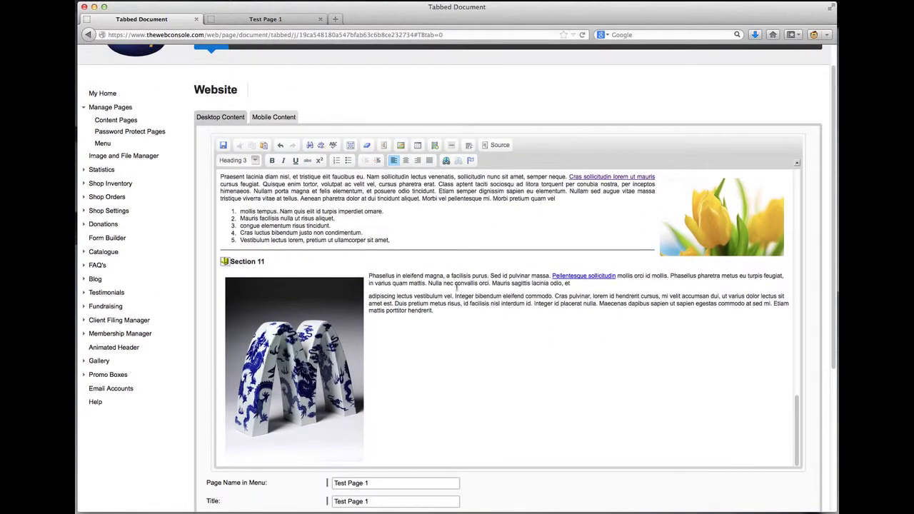
scroll(450, 269, "up", 5)
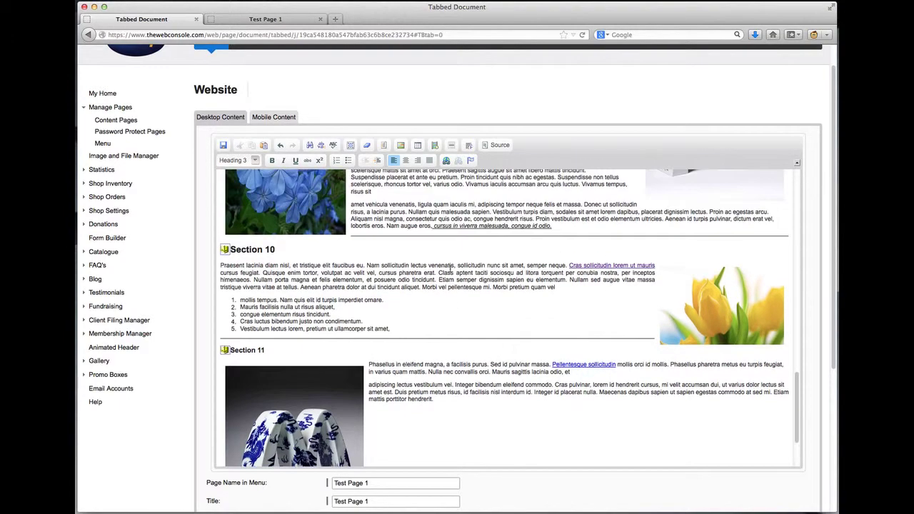
scroll(450, 269, "up", 5)
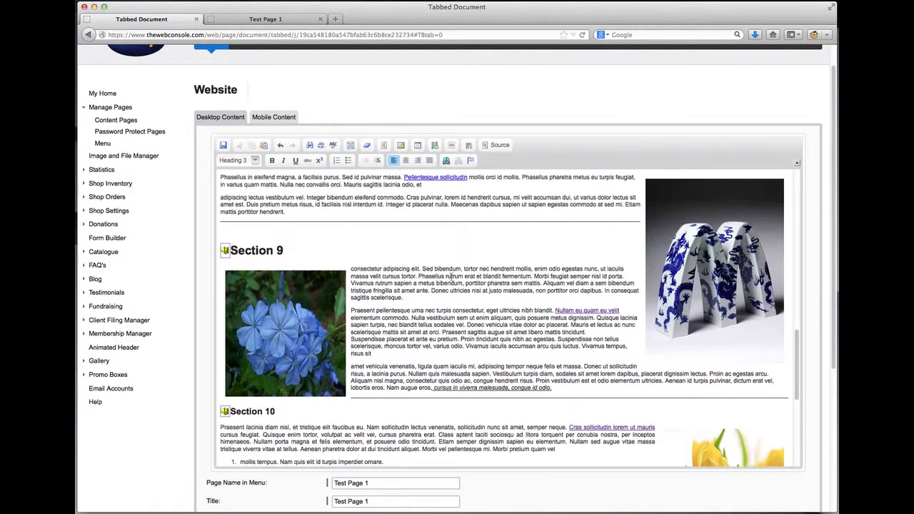
scroll(453, 283, "up", 6)
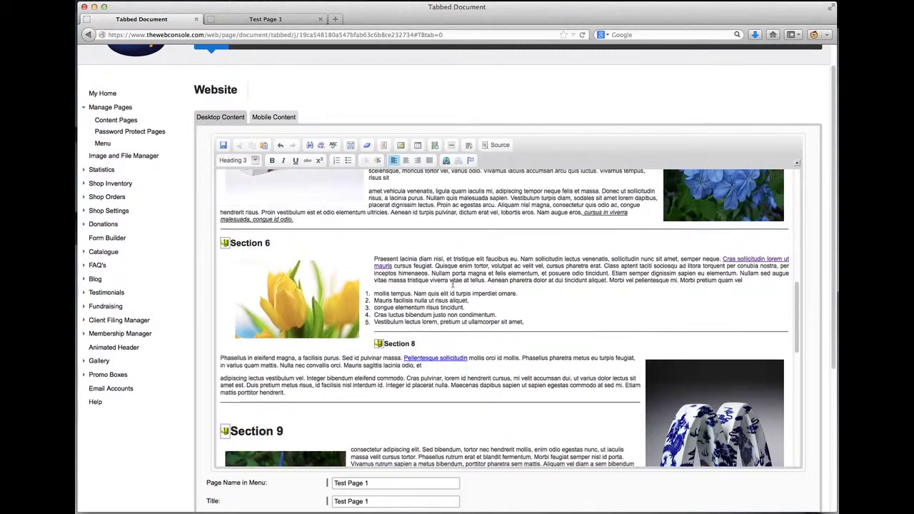
scroll(453, 285, "up", 6)
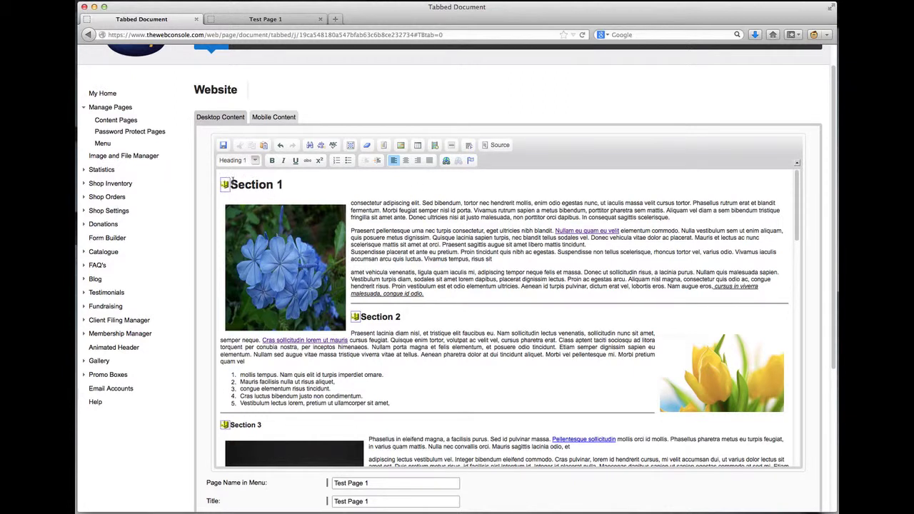
left_click(230, 184)
key("Return")
key("BackSpace")
left_click(224, 184)
key("ctrl+z")
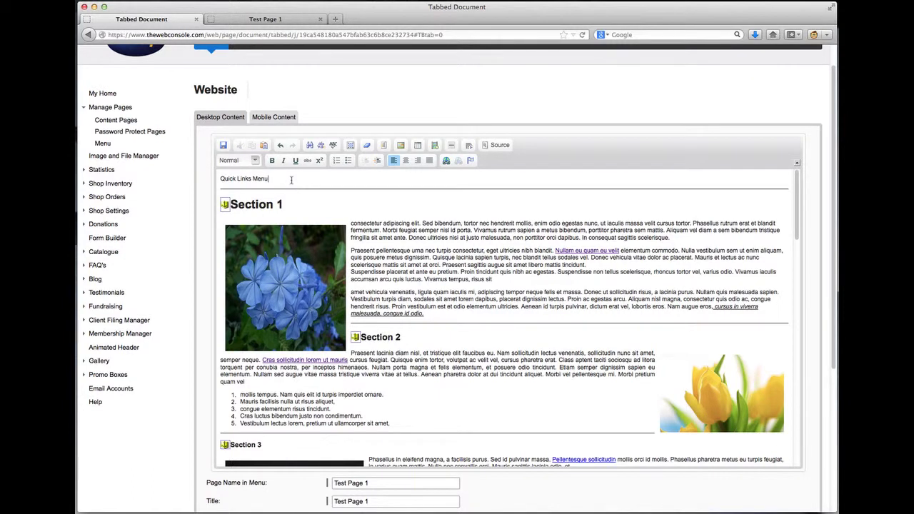
Step: List Section One, Section Two, Section Three, Section Four and Section Five on separate lines below the Quick Links Menu text
key("Return")
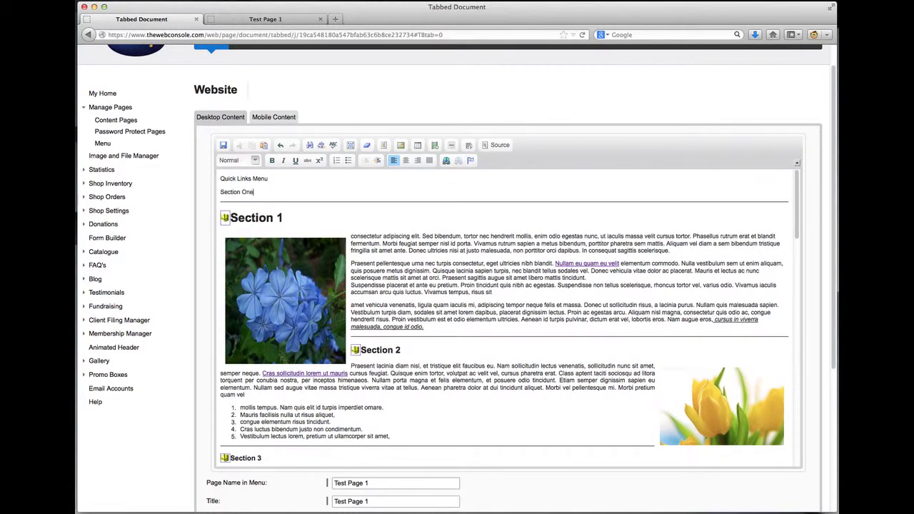
key("Return")
type("S")
type("ection Two")
key("Return")
type("Section Three")
key("Return")
type("Section Four")
key("Return")
type("Section Five")
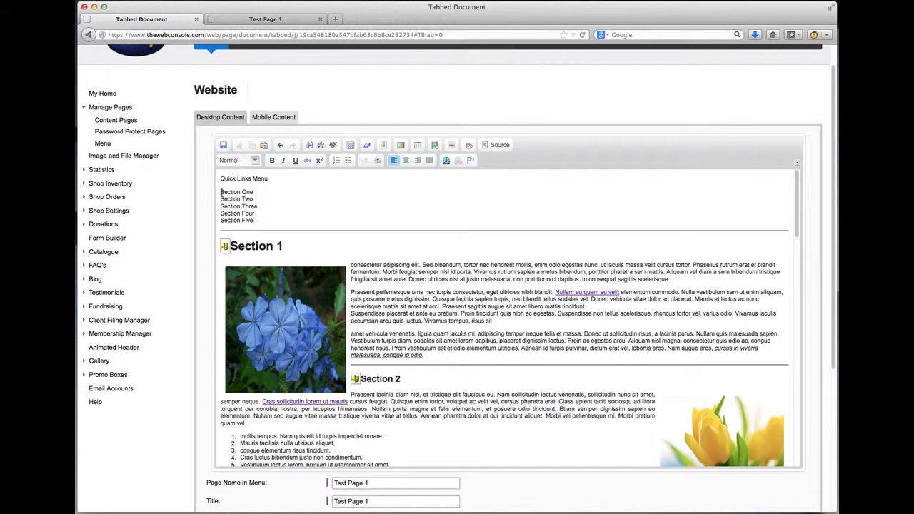
Step: Link the Section One menu entry to the anchor named "one" in the text
left_click_drag(220, 191, 274, 186)
left_click(261, 193)
left_click(447, 161)
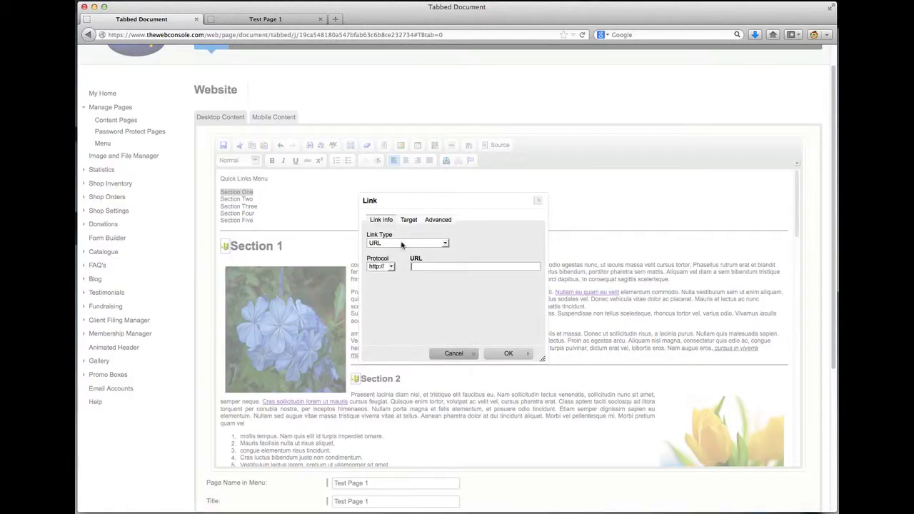
left_click(402, 244)
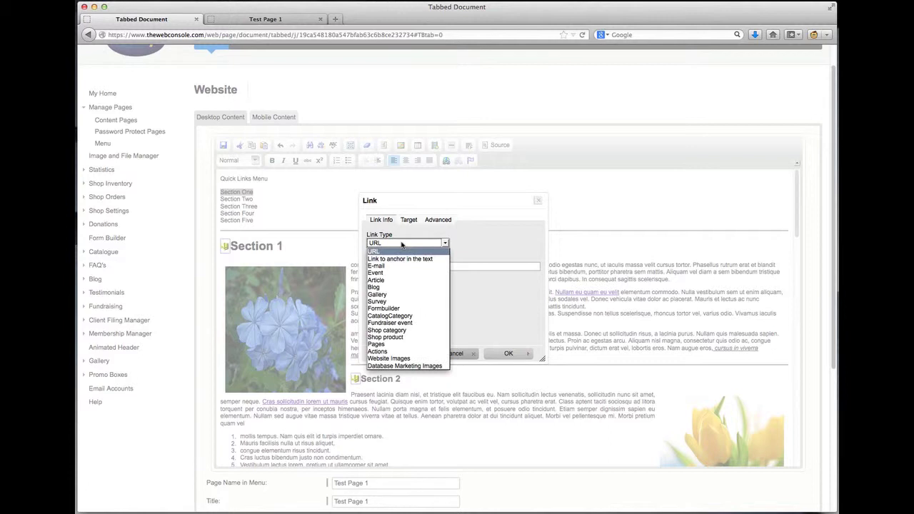
left_click(398, 259)
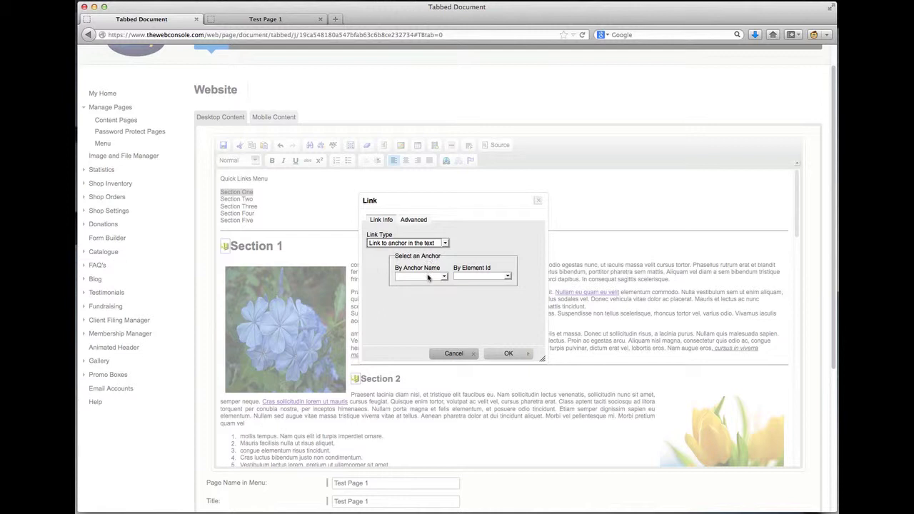
left_click(429, 277)
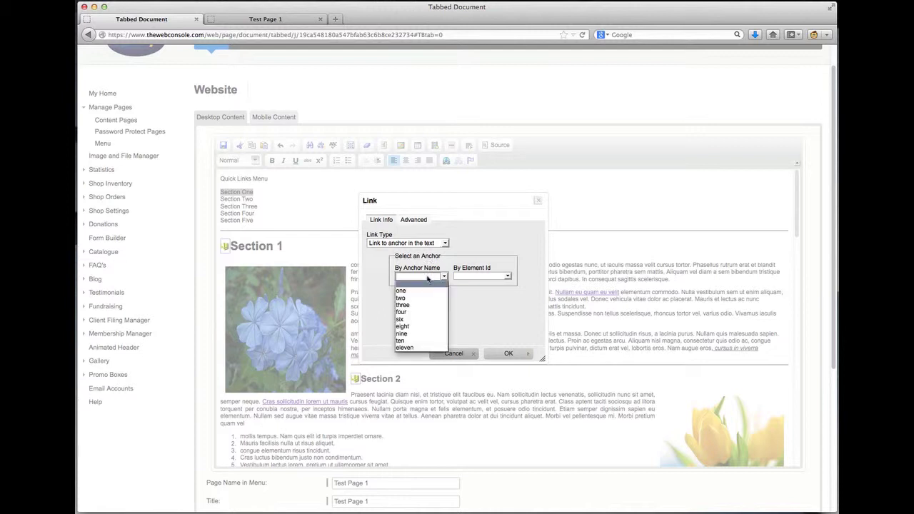
left_click(408, 293)
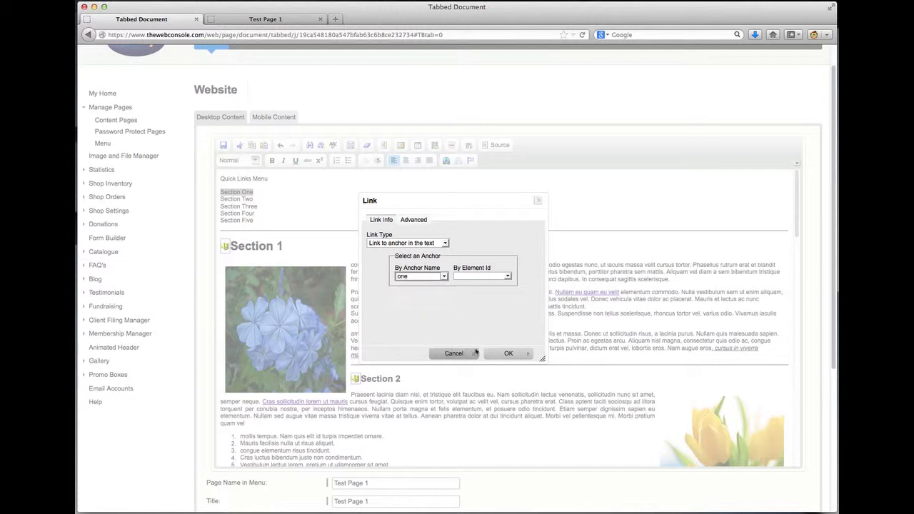
left_click(508, 354)
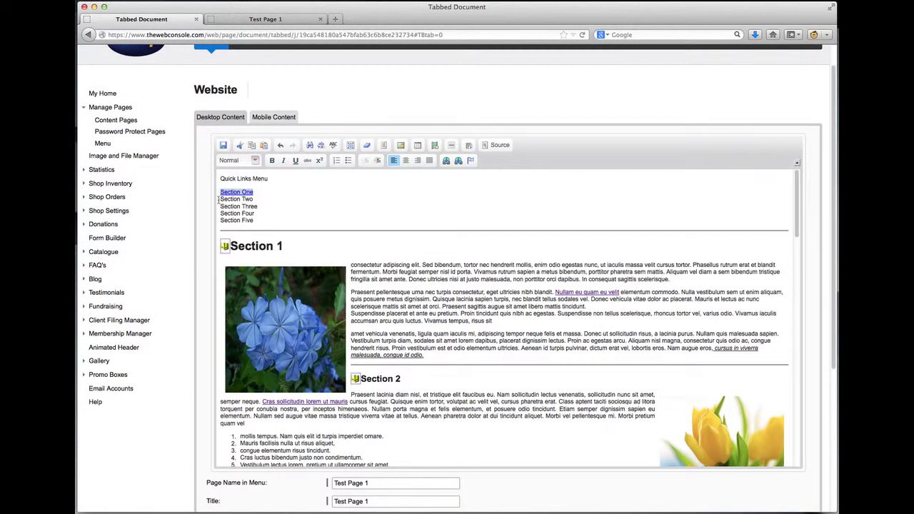
Step: Link the Section Two menu entry to the anchor named "two" in the text
left_click_drag(218, 199, 271, 202)
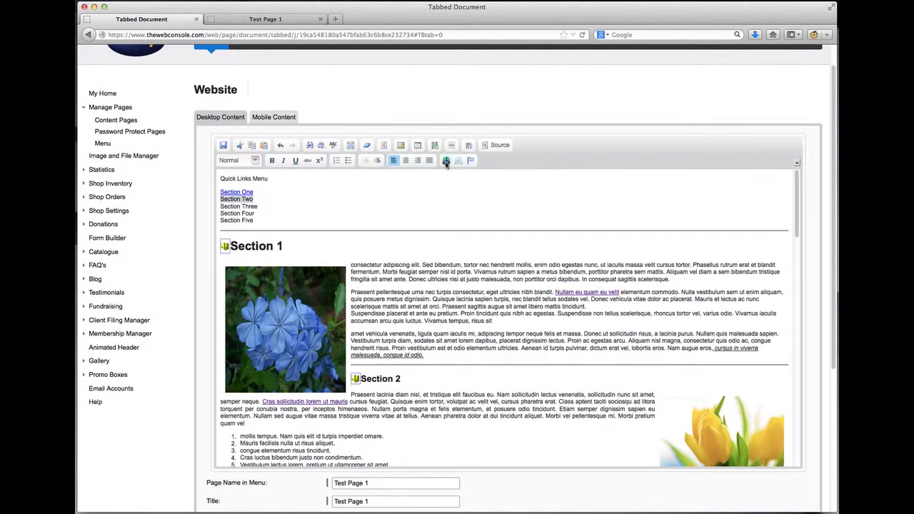
left_click(446, 160)
left_click(415, 244)
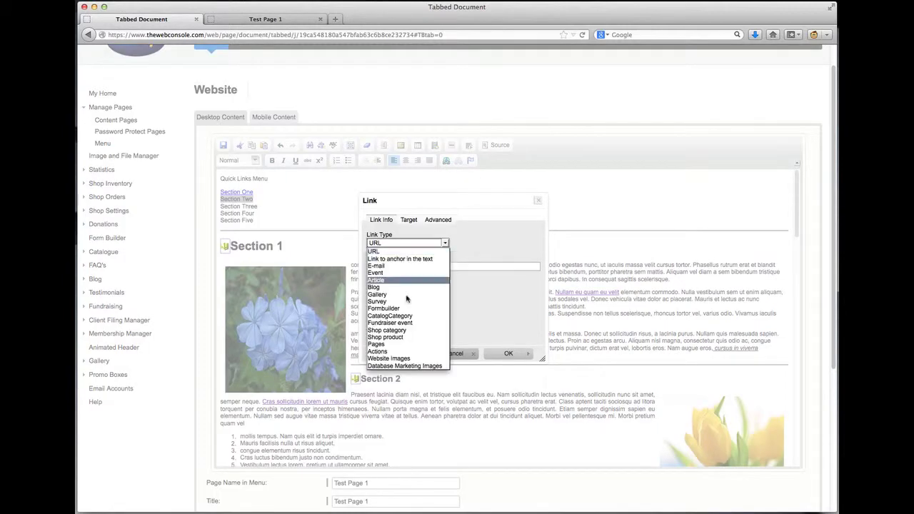
left_click(400, 259)
left_click(421, 277)
left_click(404, 295)
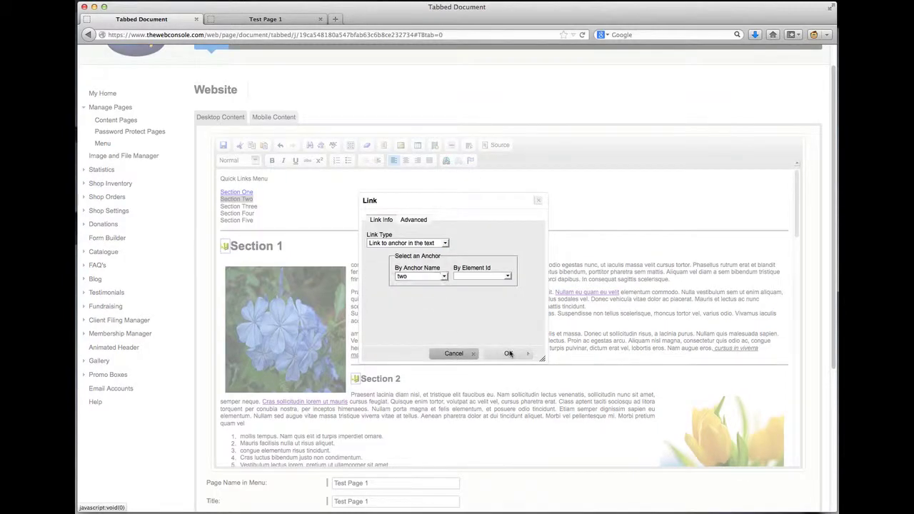
left_click(509, 354)
Step: Link the Section Three menu entry to the anchor named "three" in the text
left_click_drag(220, 206, 258, 207)
left_click(446, 160)
left_click(401, 244)
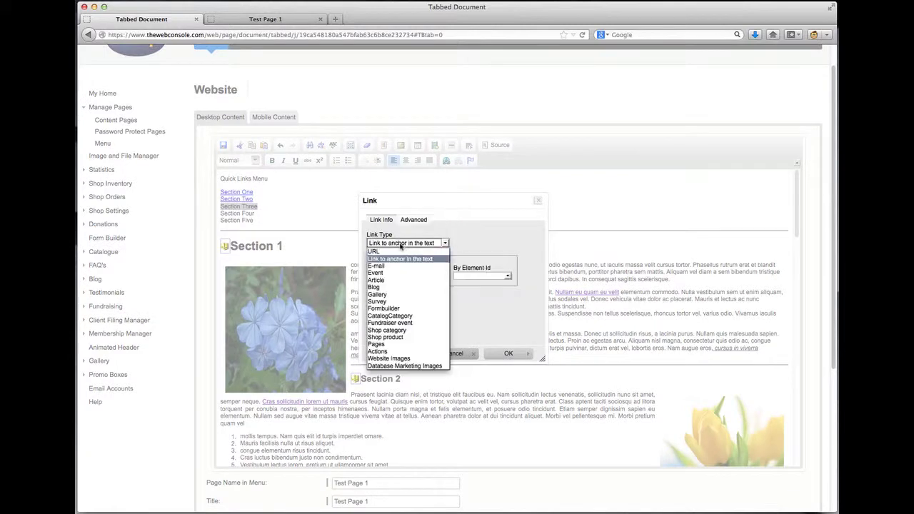
left_click(400, 258)
left_click(422, 277)
left_click(404, 303)
left_click(508, 354)
Step: Link the Section Four menu entry to the anchor named "four" in the text
left_click_drag(220, 214, 254, 214)
left_click(446, 161)
left_click(401, 244)
left_click(400, 259)
left_click(422, 277)
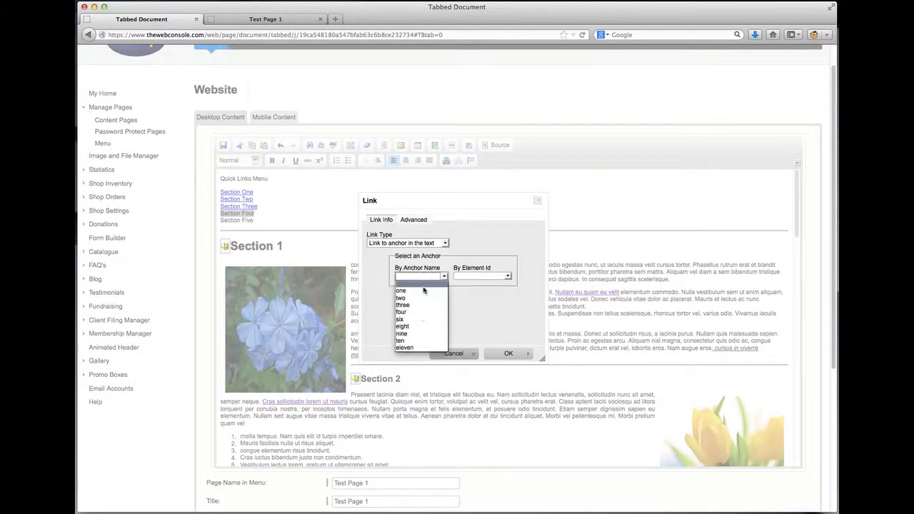
left_click(401, 312)
left_click(509, 354)
Step: Link the Section Five menu entry to the anchor named "six" in the text
left_click_drag(220, 221, 254, 221)
left_click(446, 161)
left_click(401, 244)
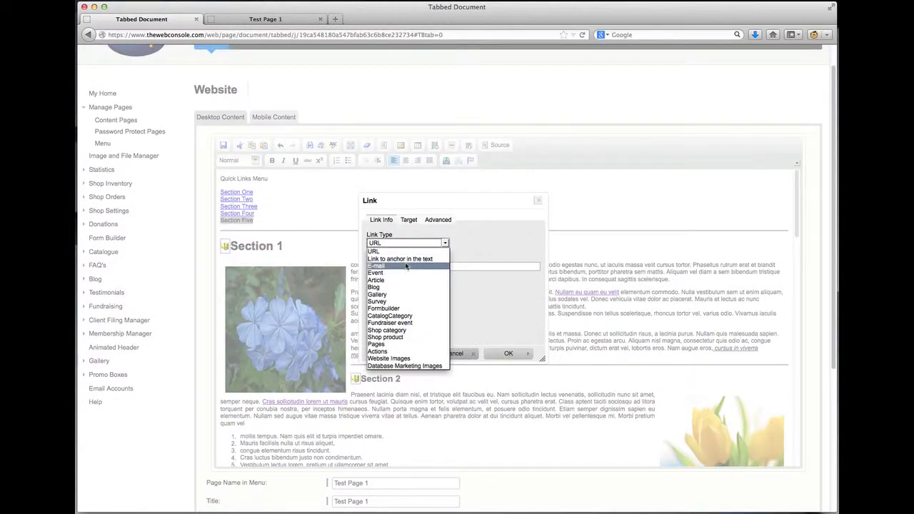
left_click(400, 258)
left_click(422, 277)
left_click(404, 320)
left_click(509, 354)
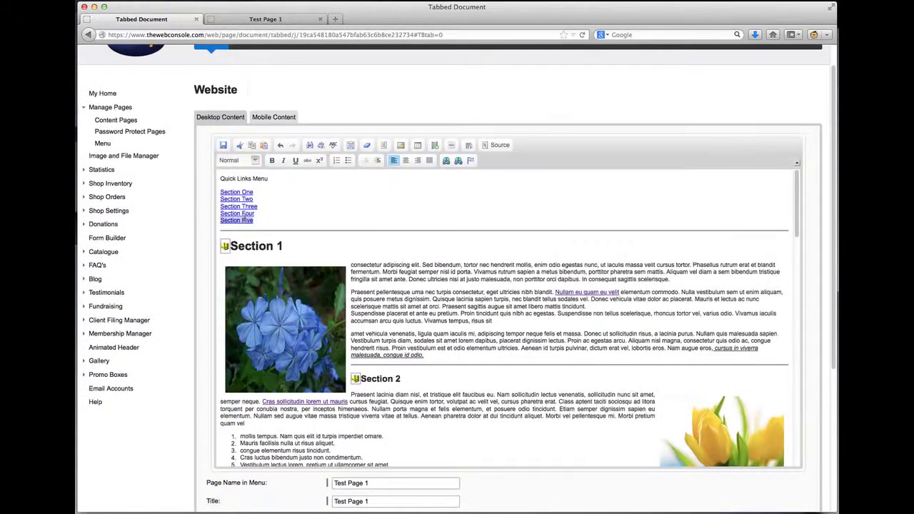
Step: Change the wording of the last quick link to "Section Six" and save the page
left_click(244, 218)
left_click_drag(242, 220, 253, 220)
type("Six")
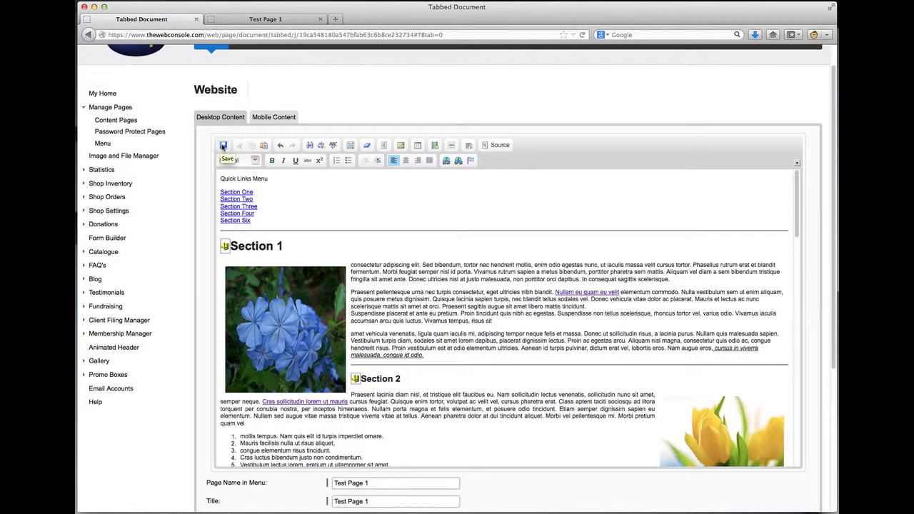
left_click(223, 146)
Step: Reload the published Test Page 1 and follow its Section Six quick link to test it
left_click(274, 21)
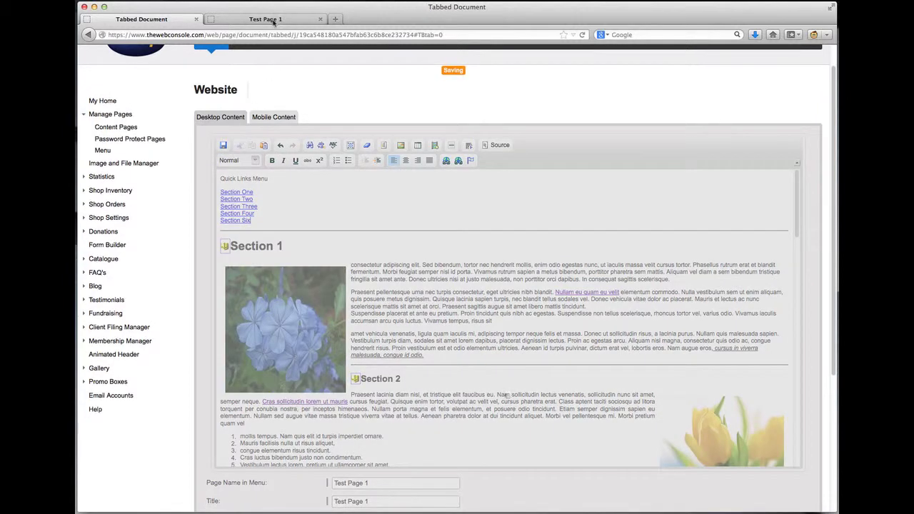
left_click(581, 36)
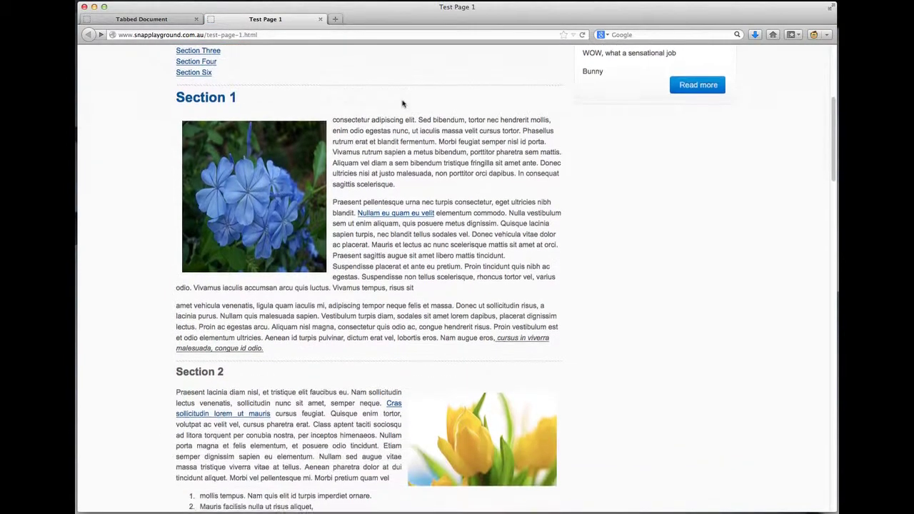
scroll(403, 104, "down", 1)
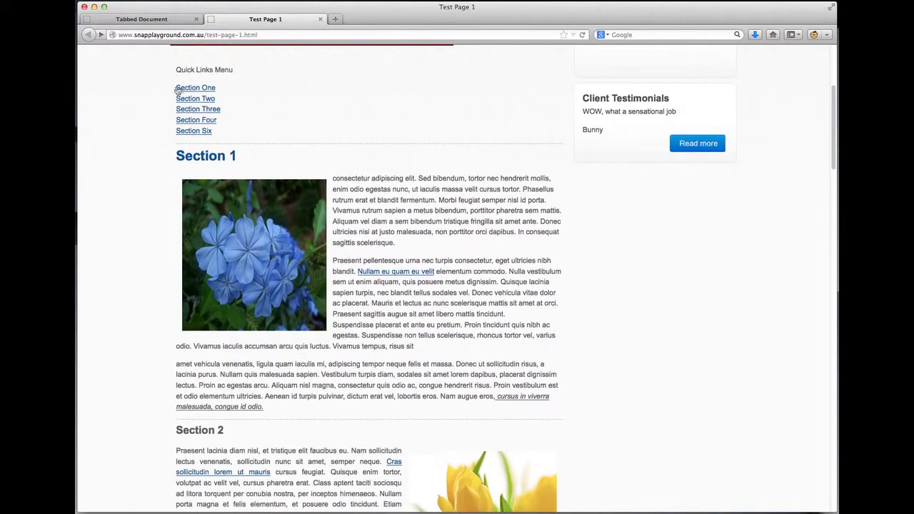
left_click(196, 134)
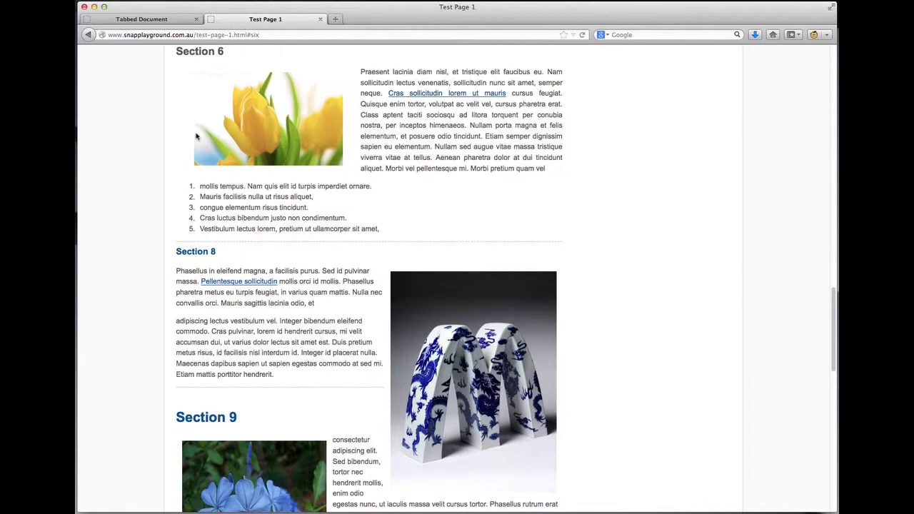
Step: Return to the quick links, follow the Section Four link and look through the sections below it
scroll(196, 136, "up", 20)
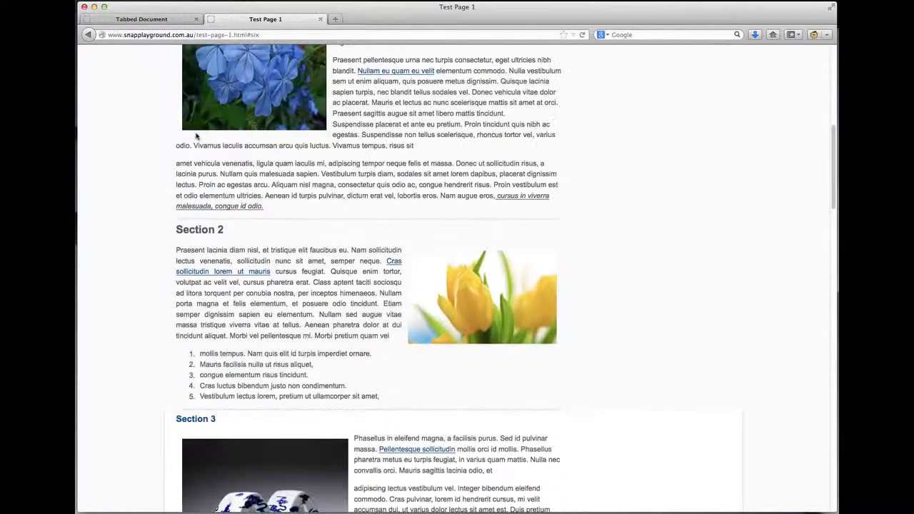
scroll(196, 136, "up", 4)
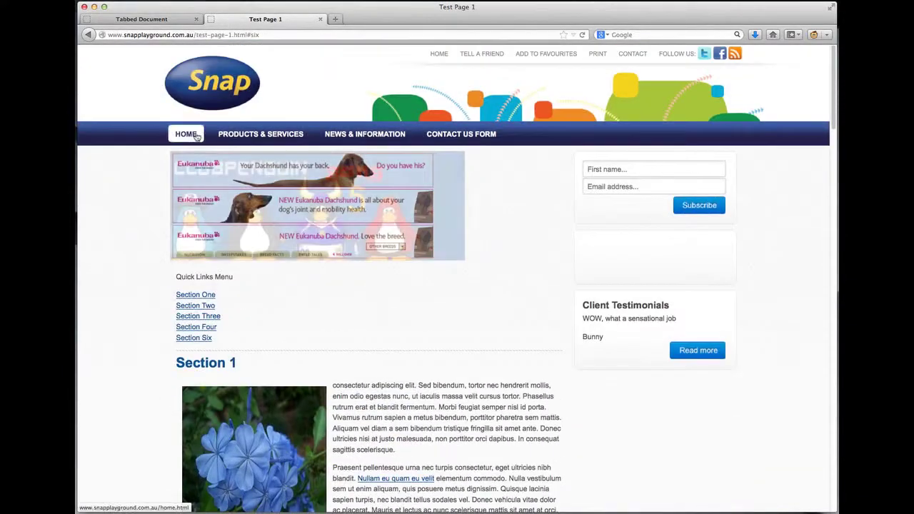
left_click(206, 330)
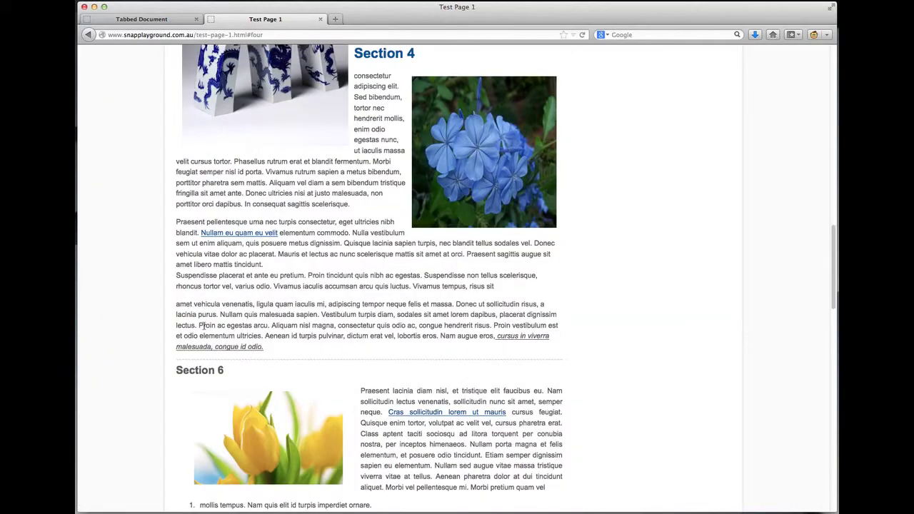
scroll(202, 325, "down", 15)
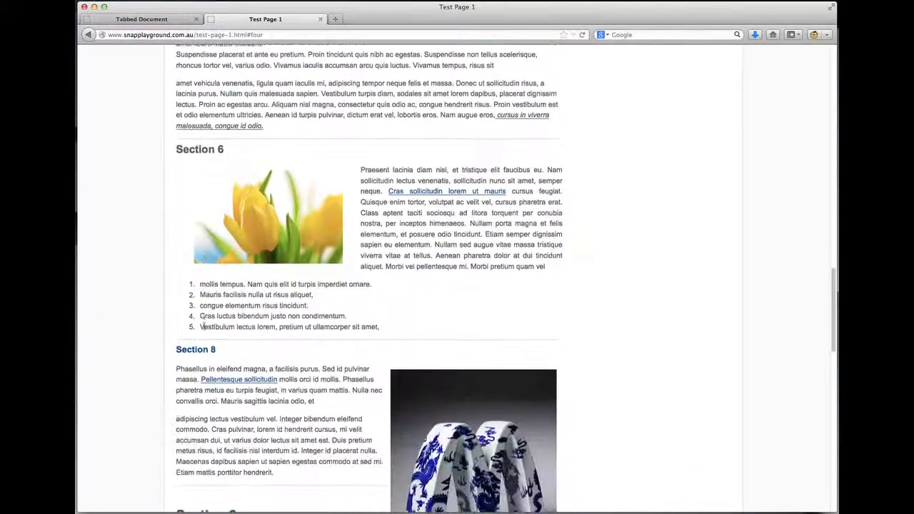
scroll(202, 326, "down", 15)
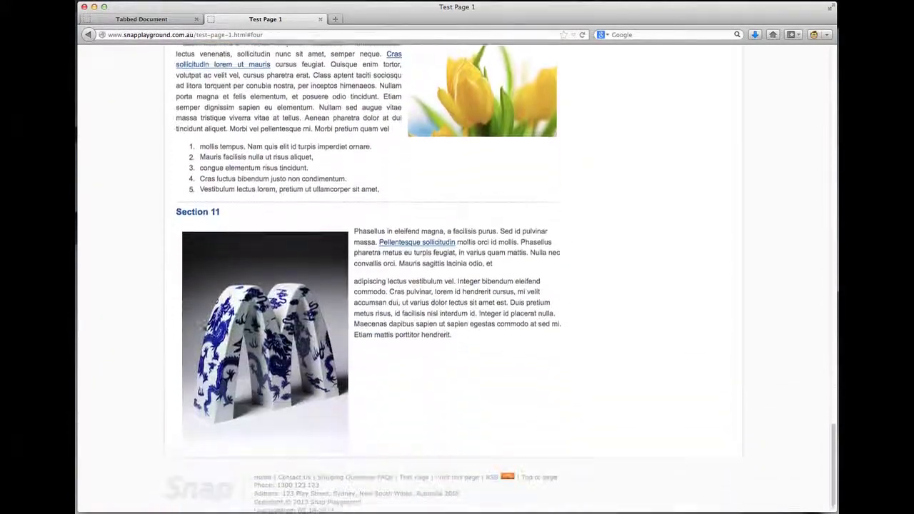
scroll(203, 332, "up", 15)
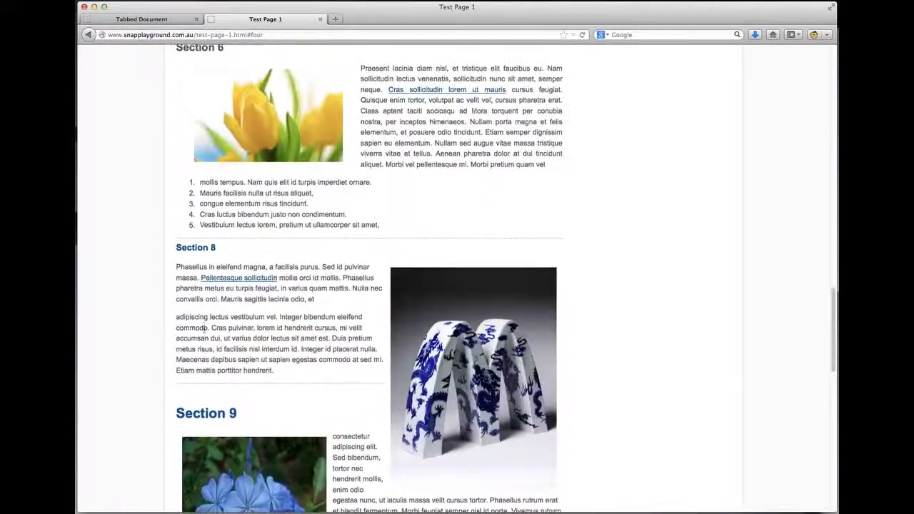
Step: Look over the published Test Page 1 from the Quick Links Menu down to Section 11 and back up to Section 1
scroll(203, 337, "up", 15)
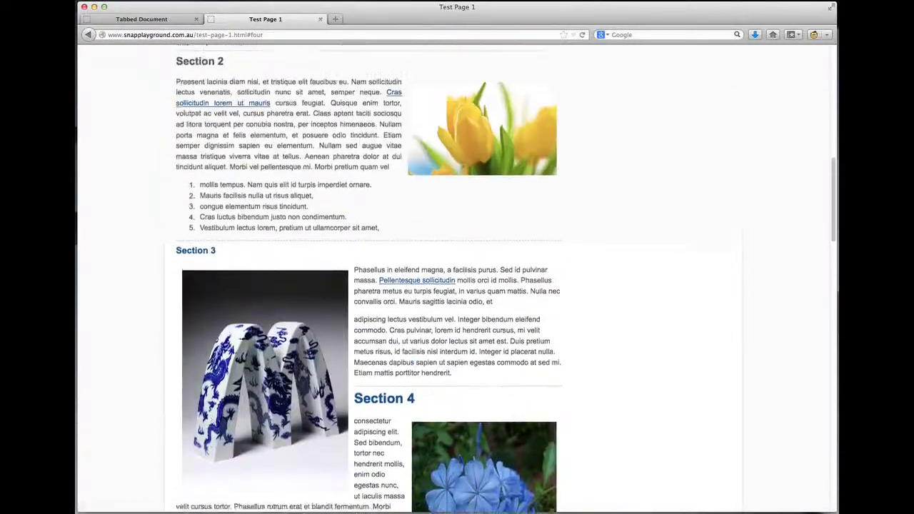
scroll(211, 361, "up", 10)
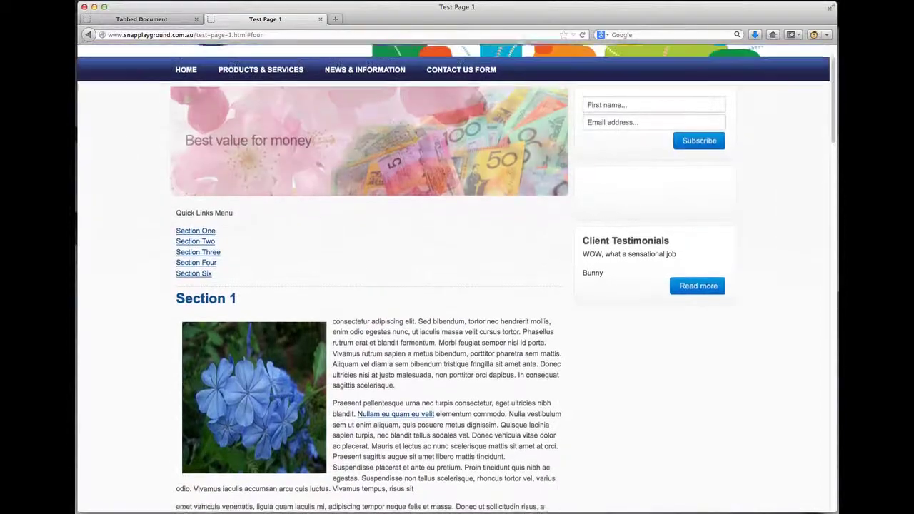
scroll(212, 361, "down", 20)
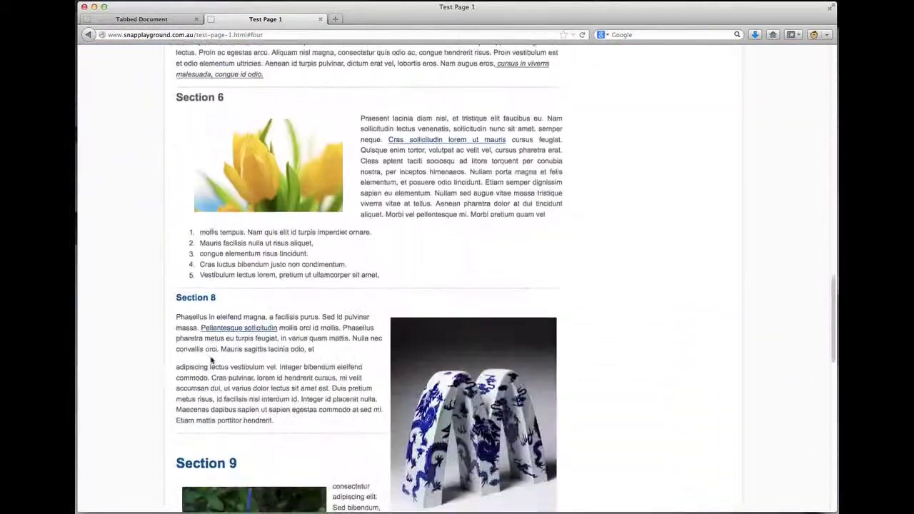
scroll(212, 362, "down", 10)
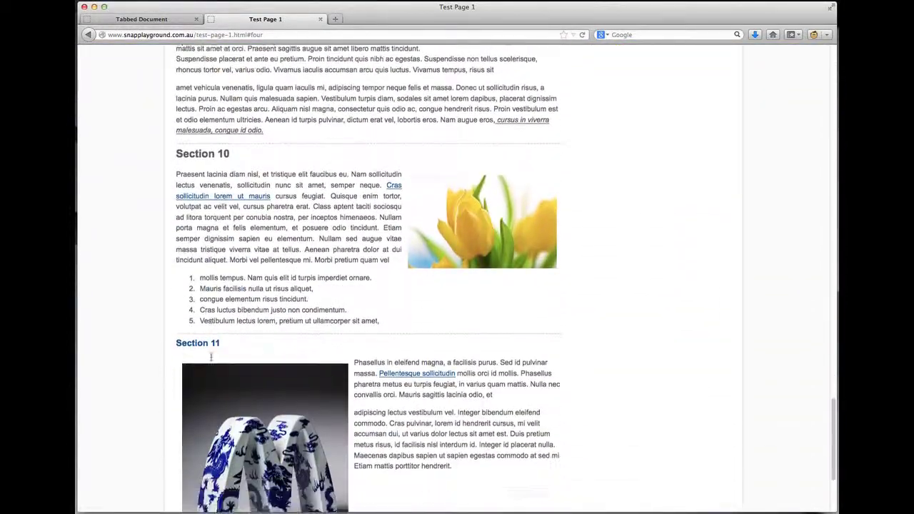
scroll(211, 362, "up", 15)
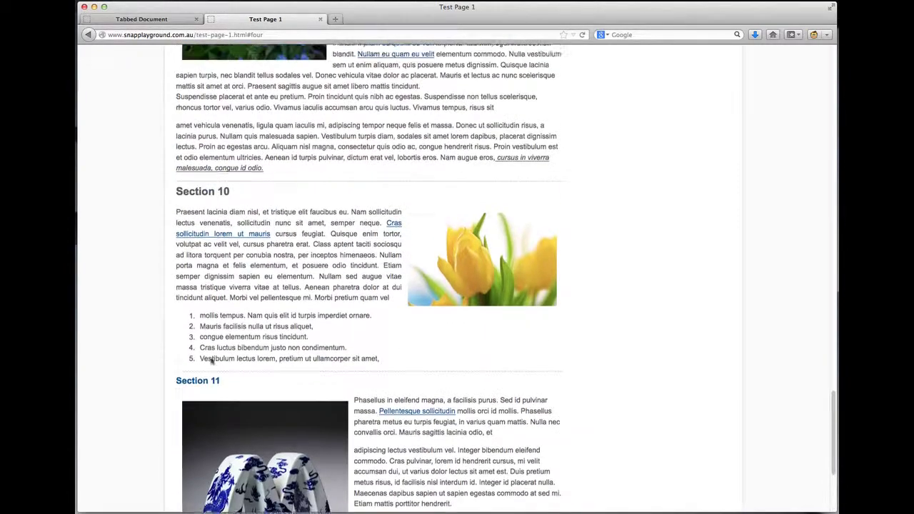
scroll(212, 363, "up", 20)
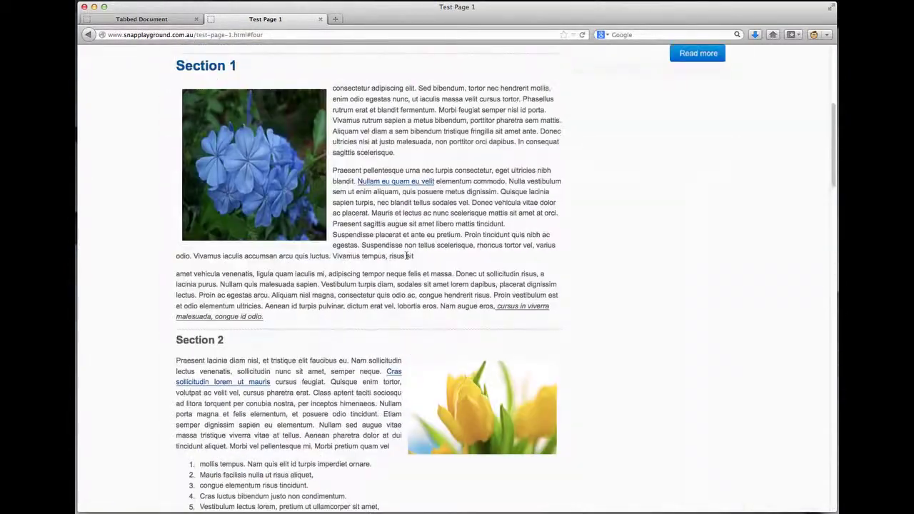